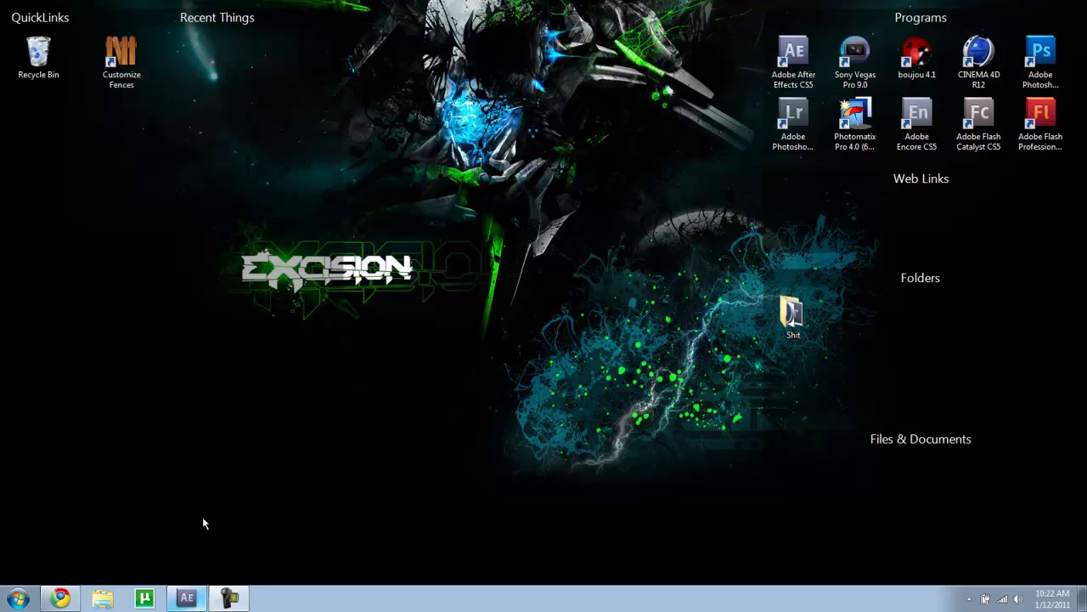
- Bring After Effects forward and import Twixtor Practice.mp4 from the recent footage list
click(192, 599)
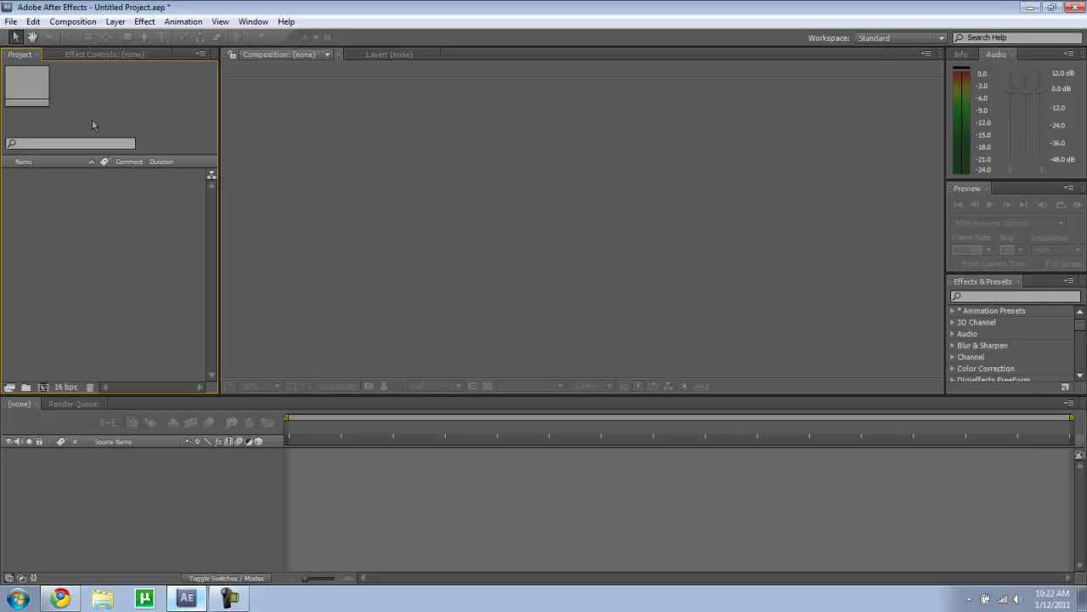
click(15, 19)
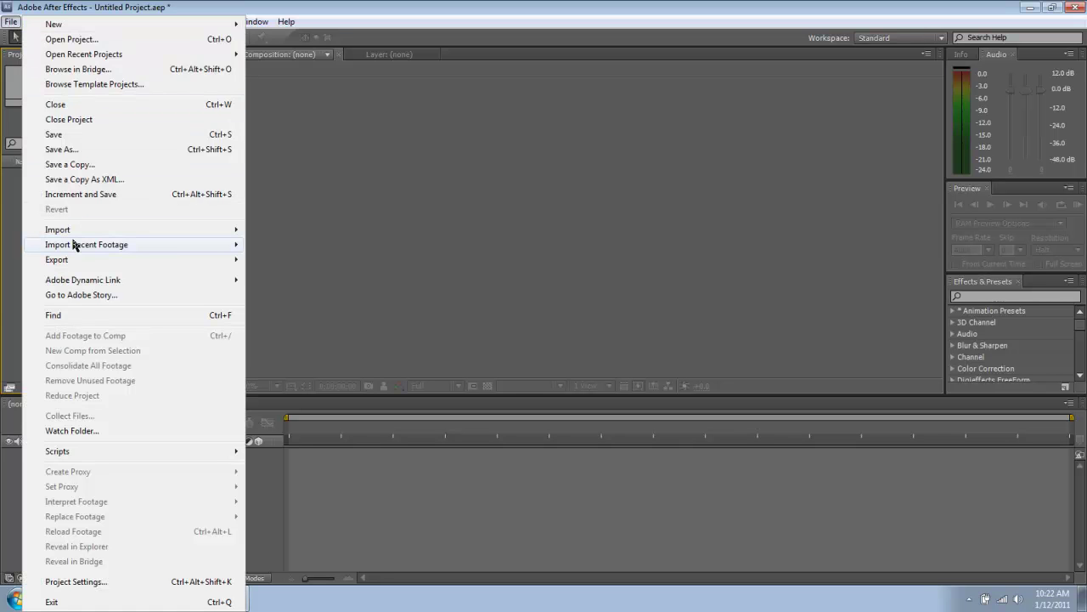
mouse_move(132, 245)
click(293, 246)
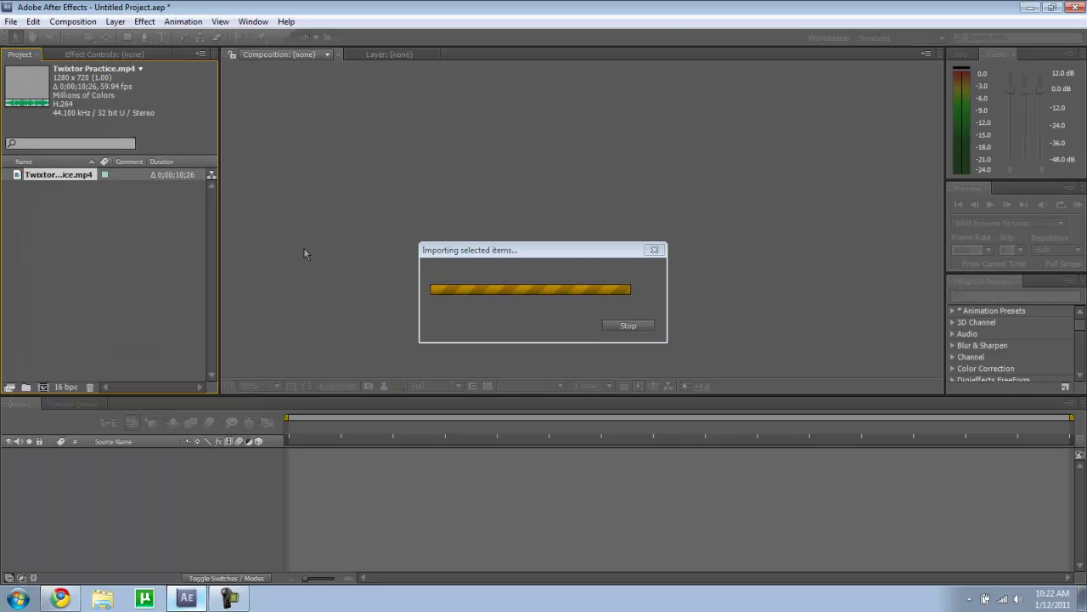
click(138, 252)
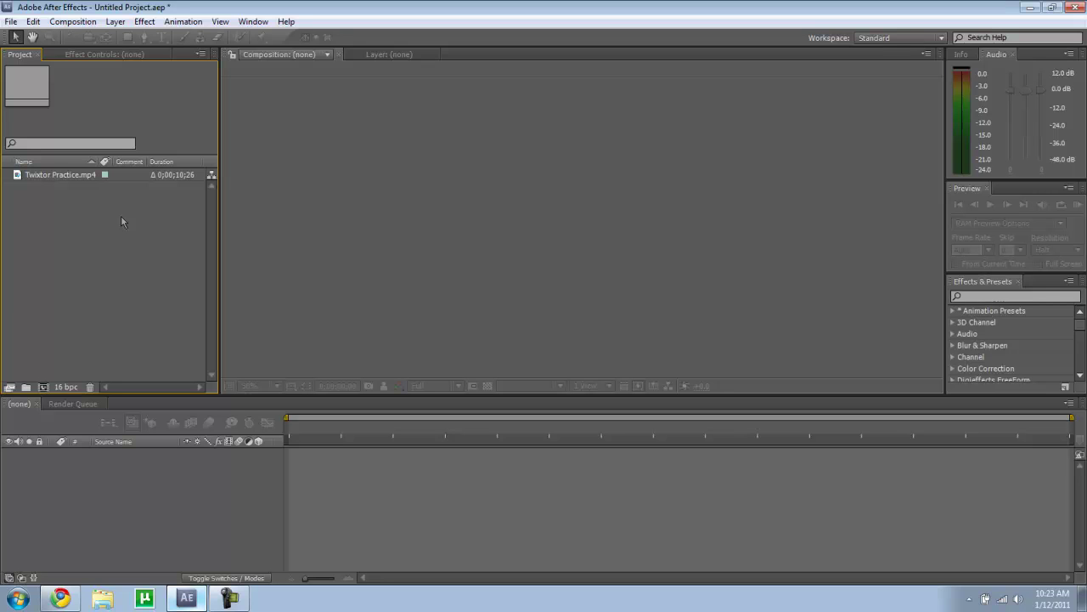
- On the Secret preferences page, enable Disable Layer Cache and Ignore Sequence Rendering Errors
click(33, 22)
mouse_move(96, 358)
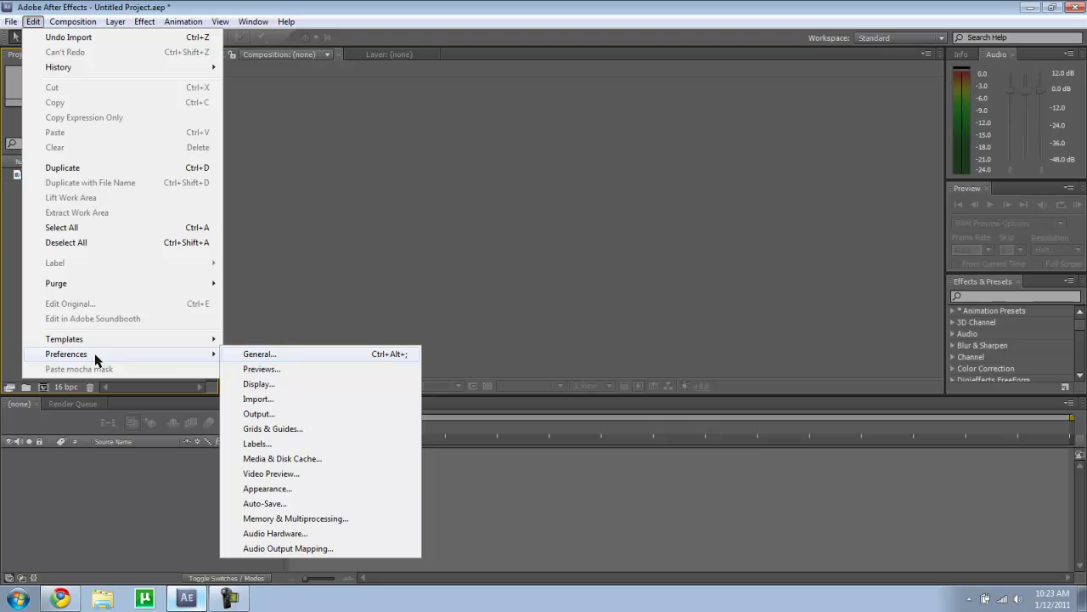
click(276, 354)
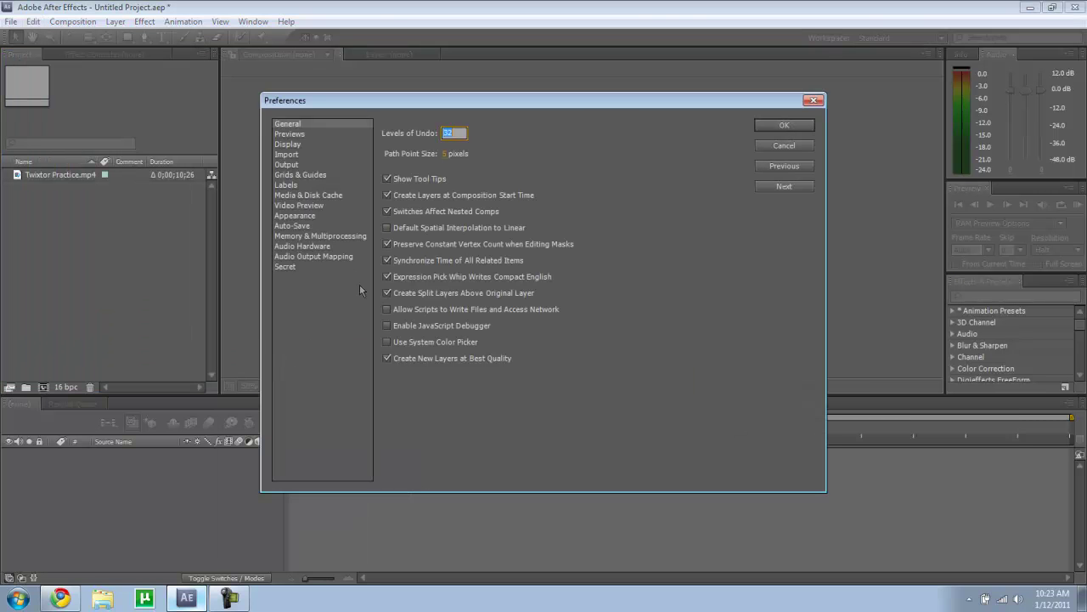
click(285, 266)
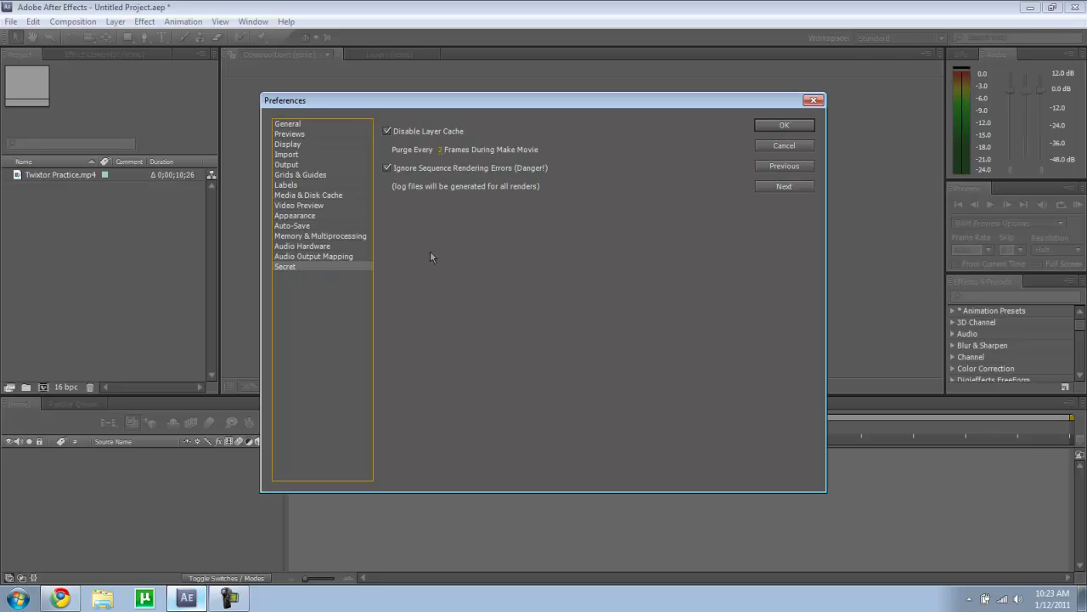
click(392, 132)
click(389, 133)
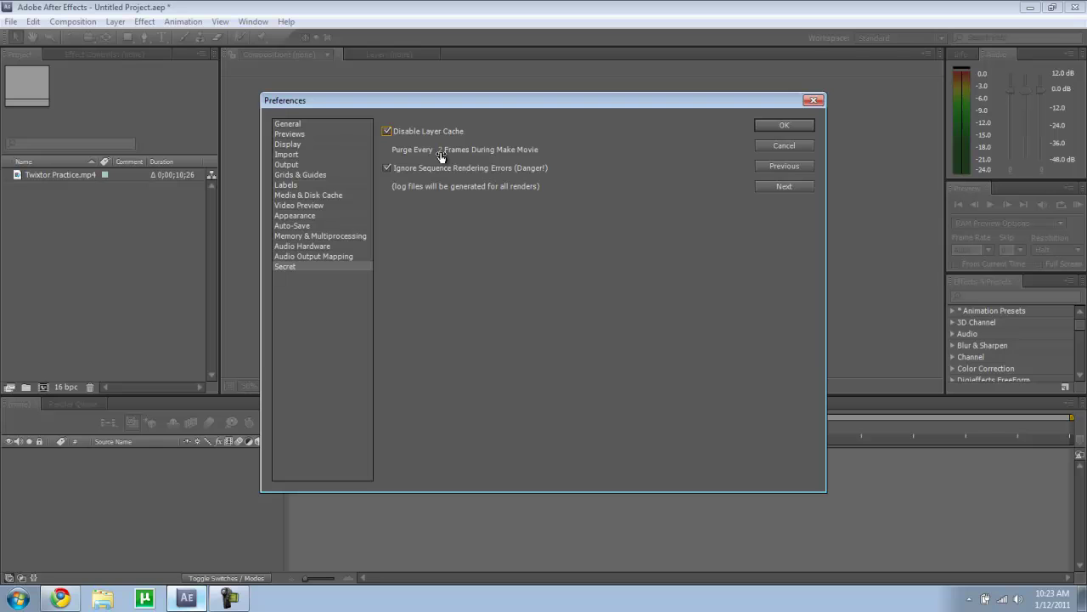
click(396, 174)
click(789, 125)
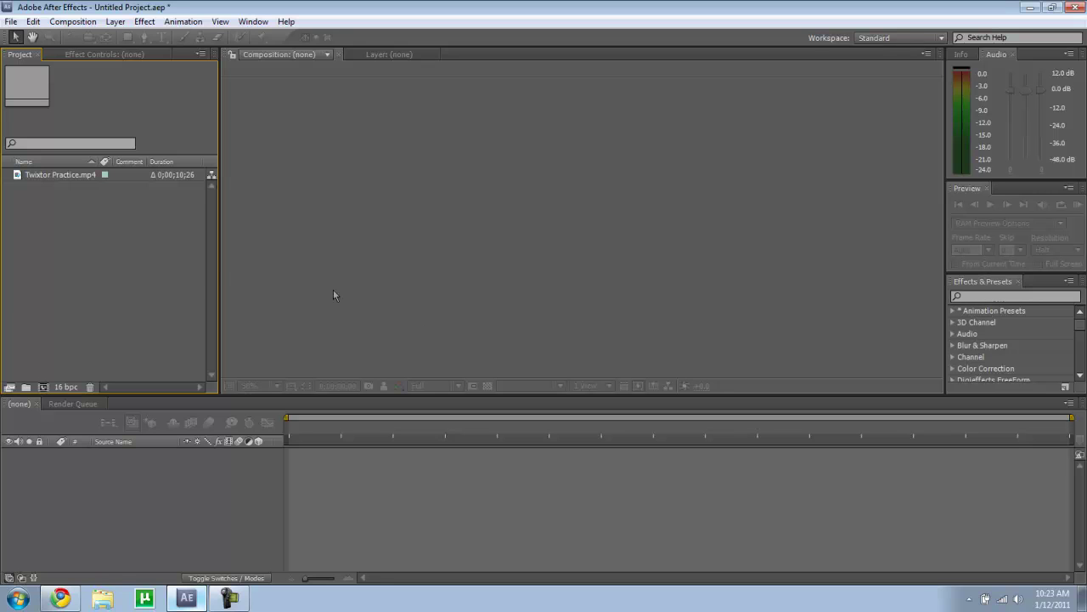
click(68, 176)
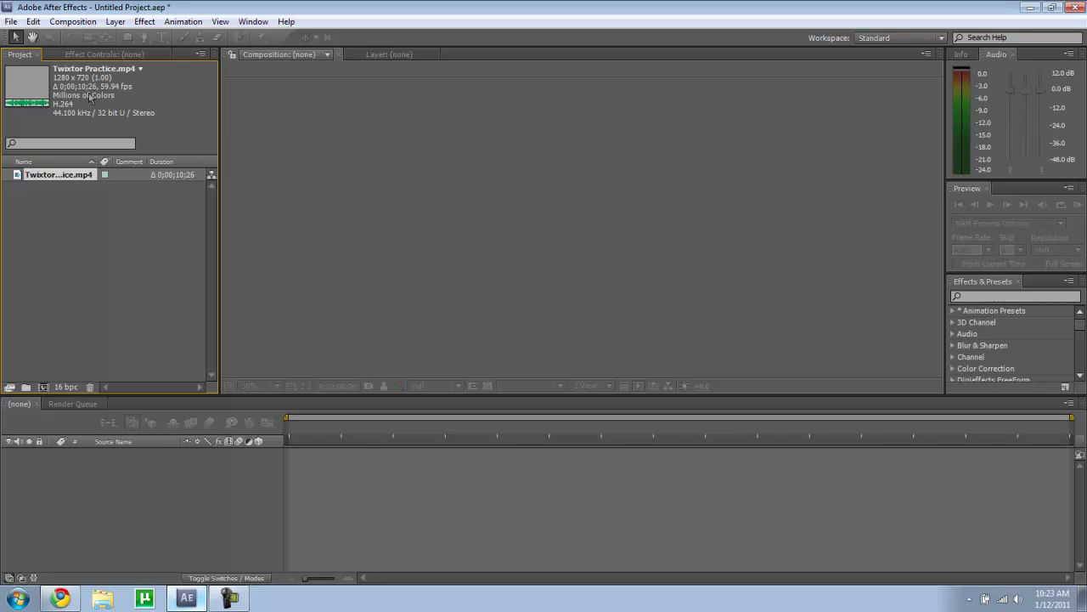
click(355, 242)
click(79, 195)
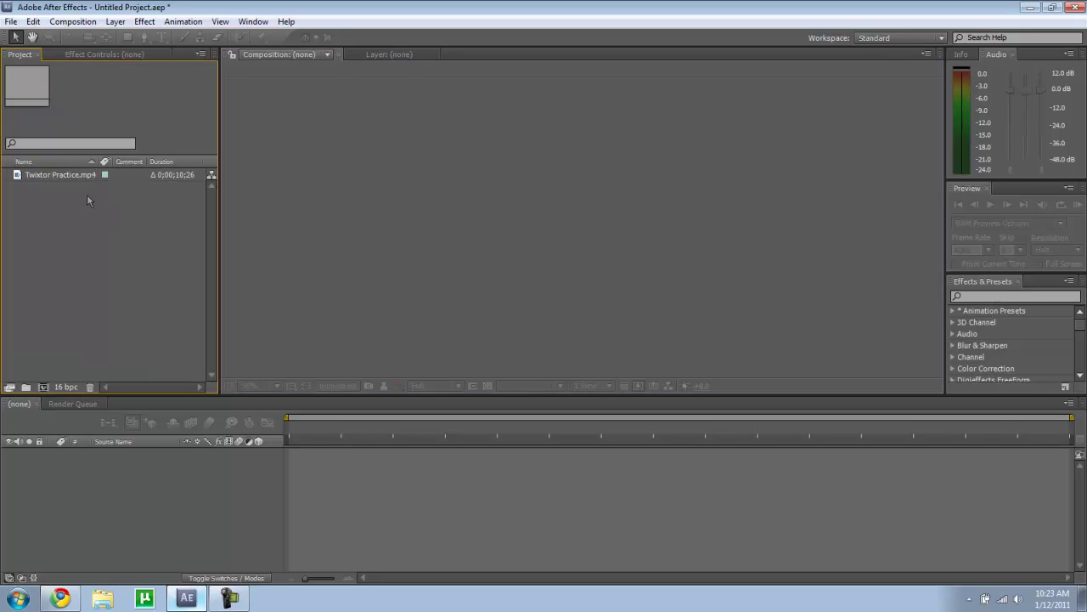
click(73, 176)
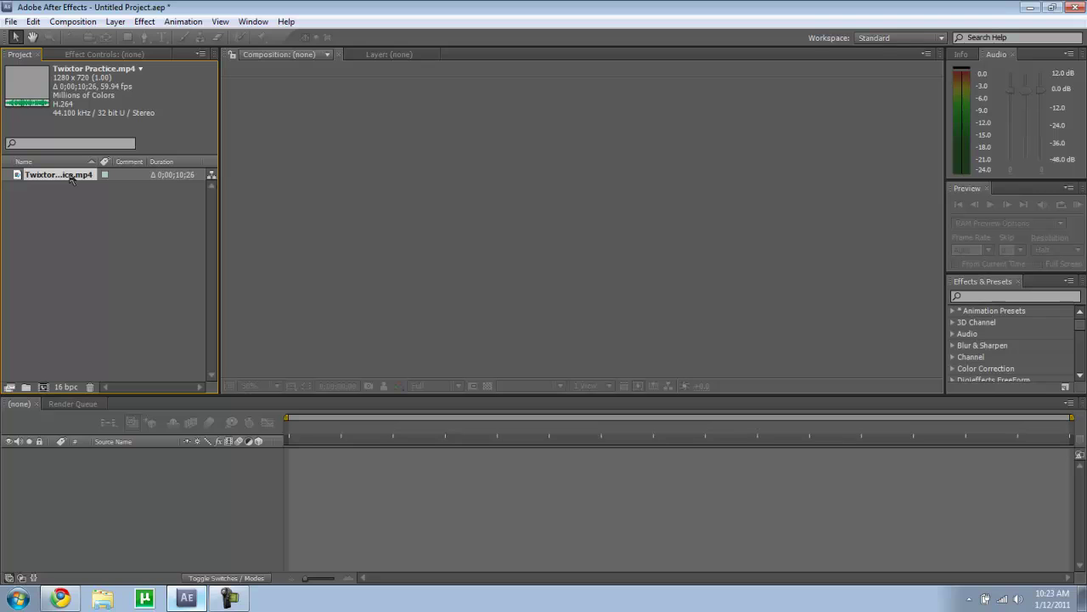
click(74, 202)
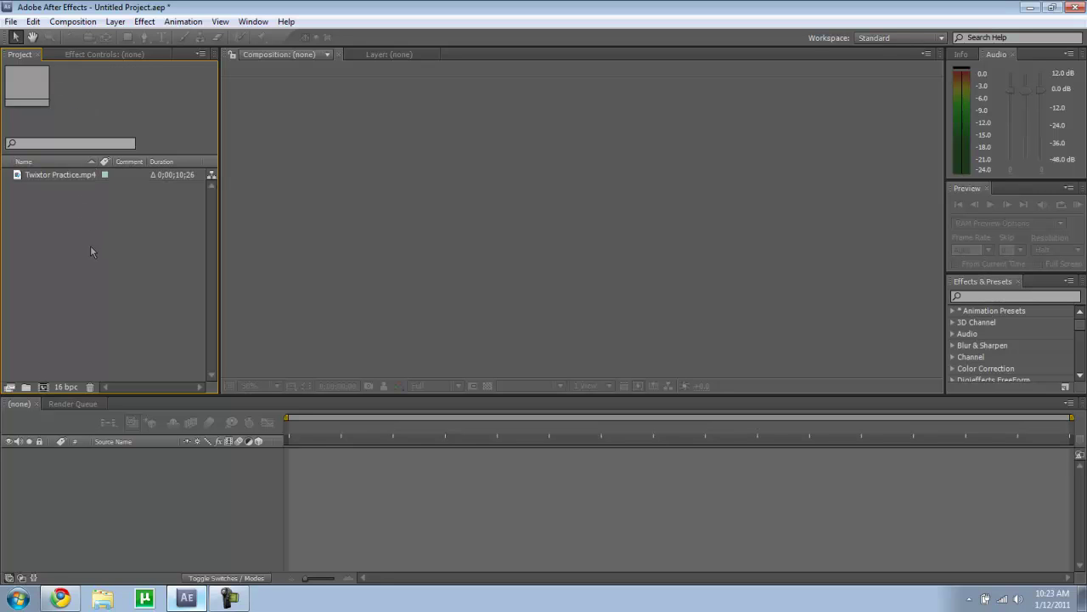
- Keep 16 bits per channel as the colour depth in Project Settings
click(68, 388)
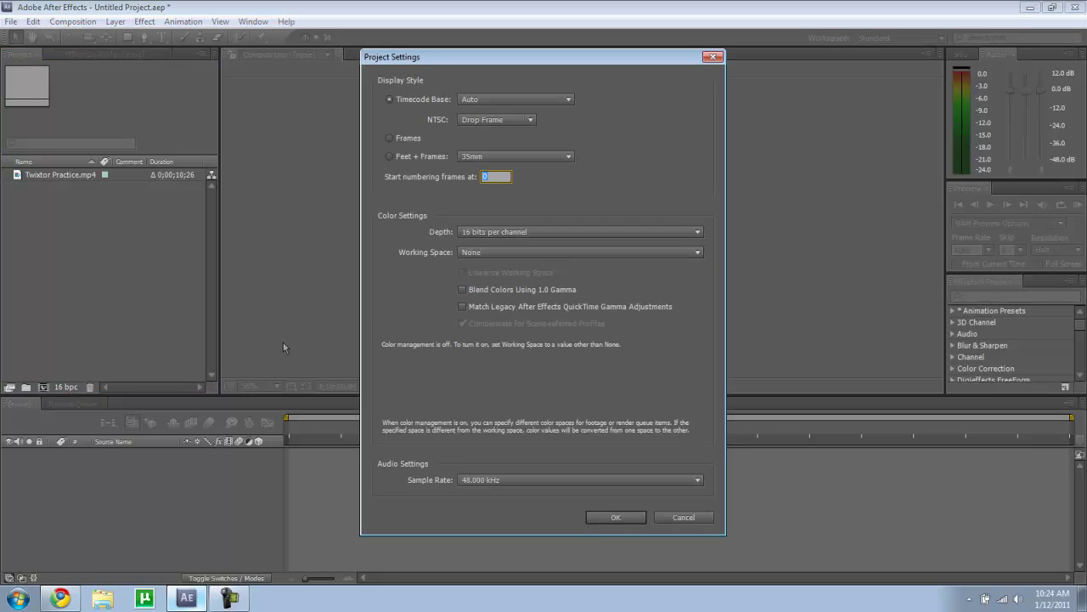
click(485, 234)
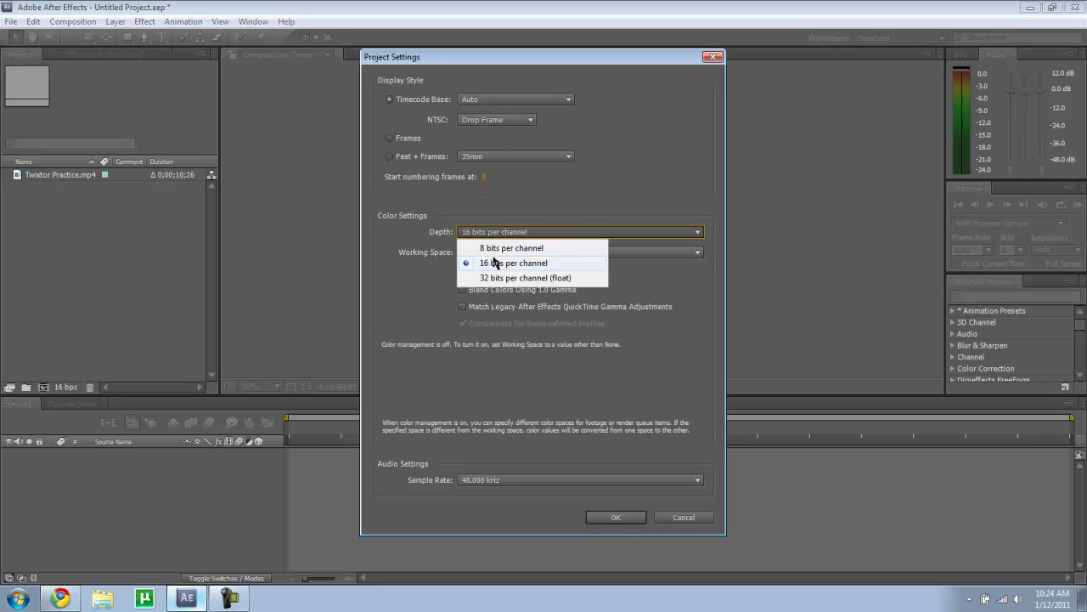
click(494, 269)
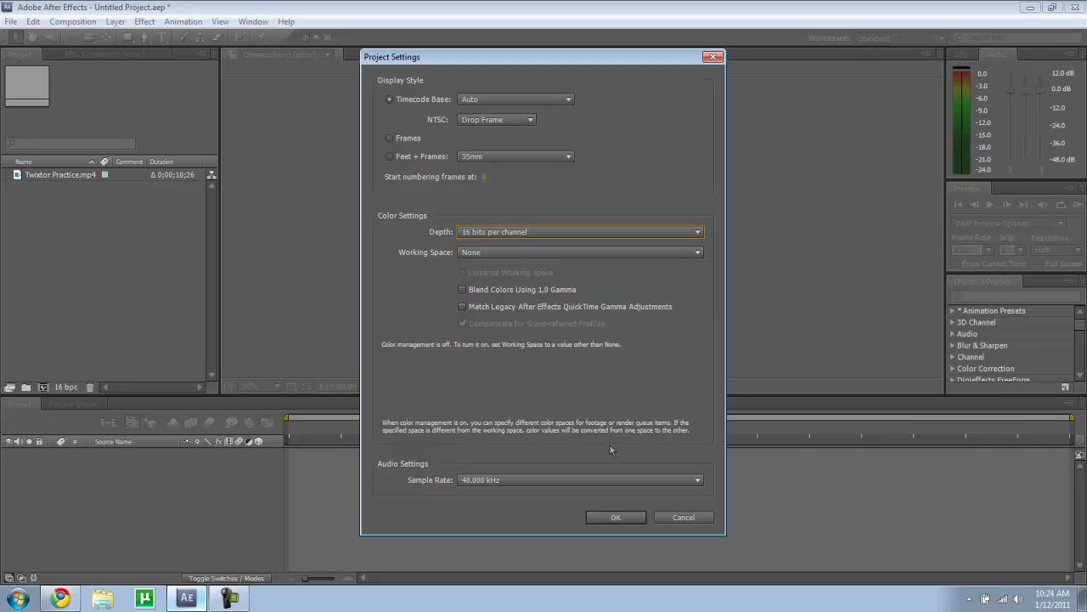
click(615, 518)
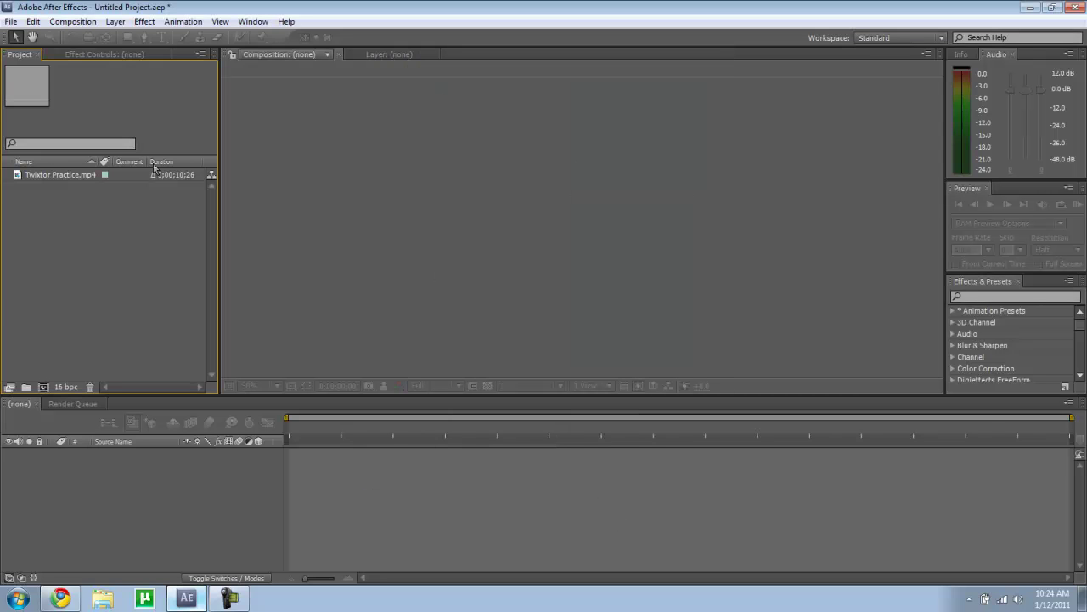
- Create the Twixtor Practice composition from Twixtor Practice.mp4 and select its clip layer
click(86, 176)
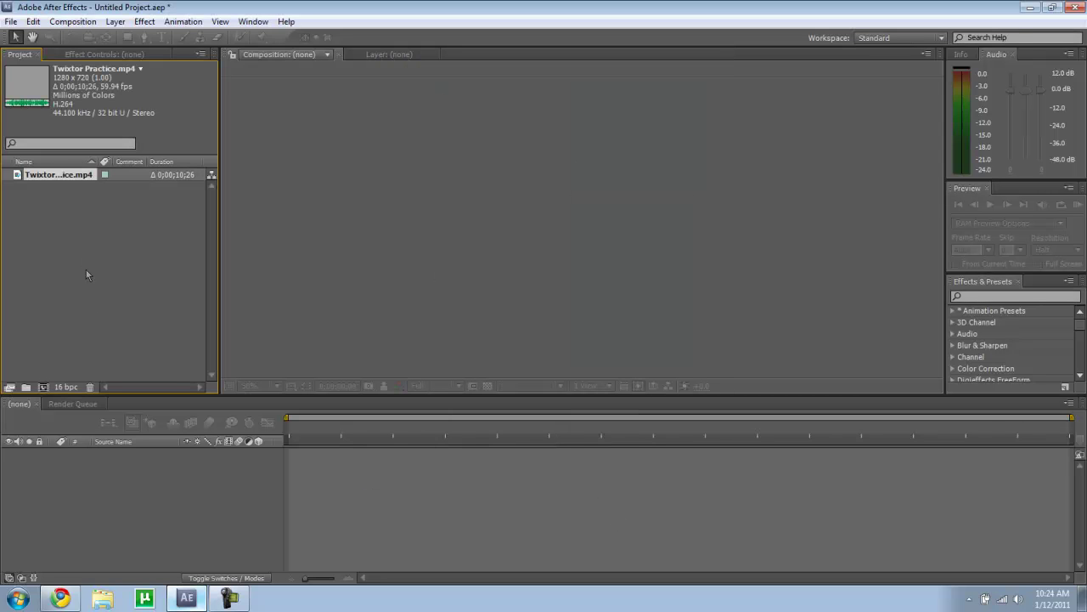
click(43, 387)
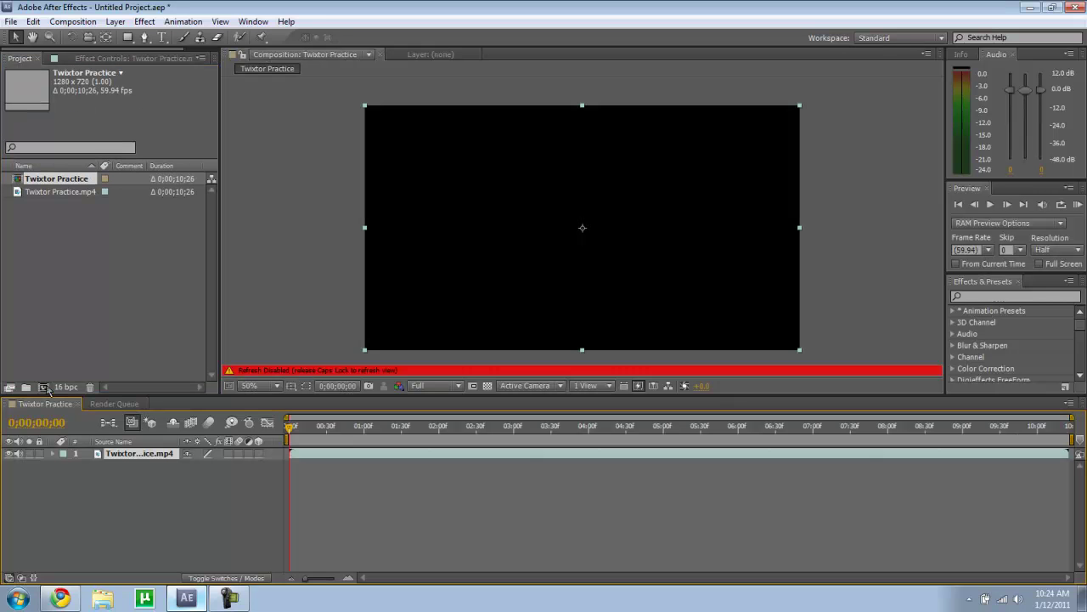
click(152, 490)
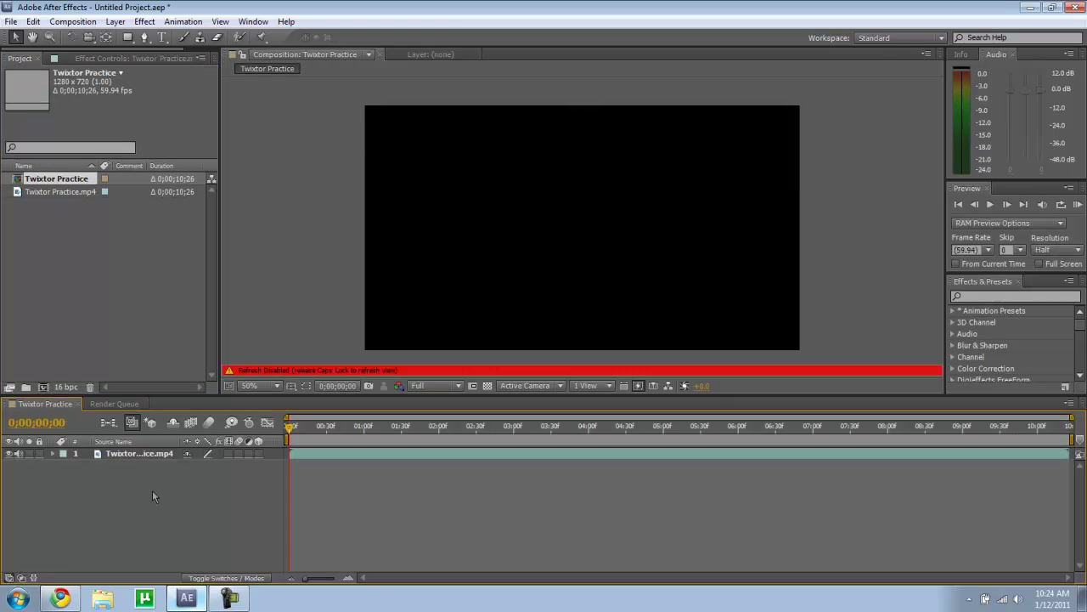
key(Caps_Lock)
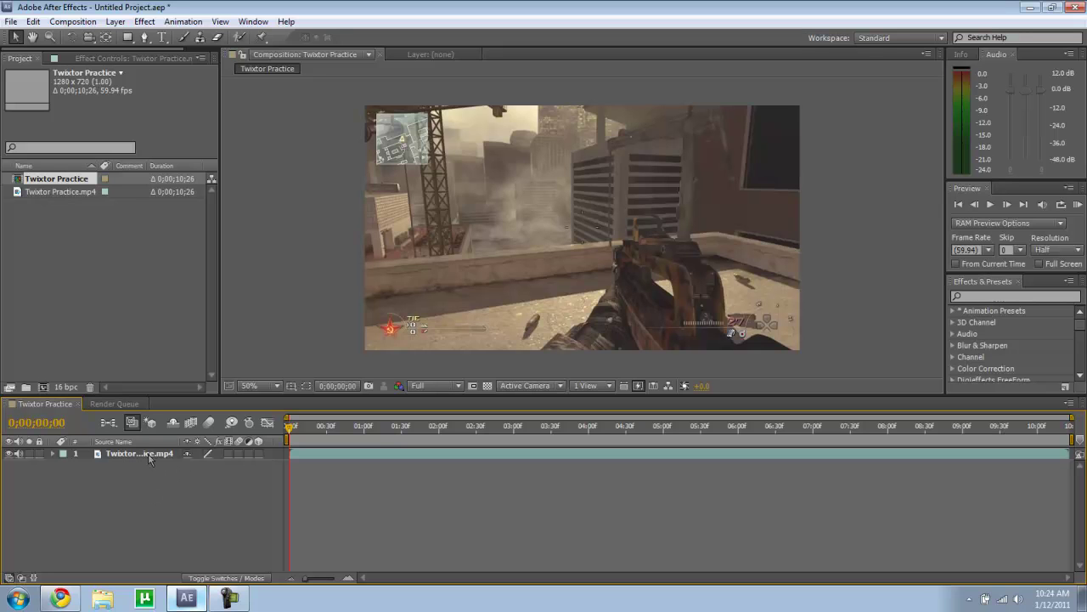
click(149, 458)
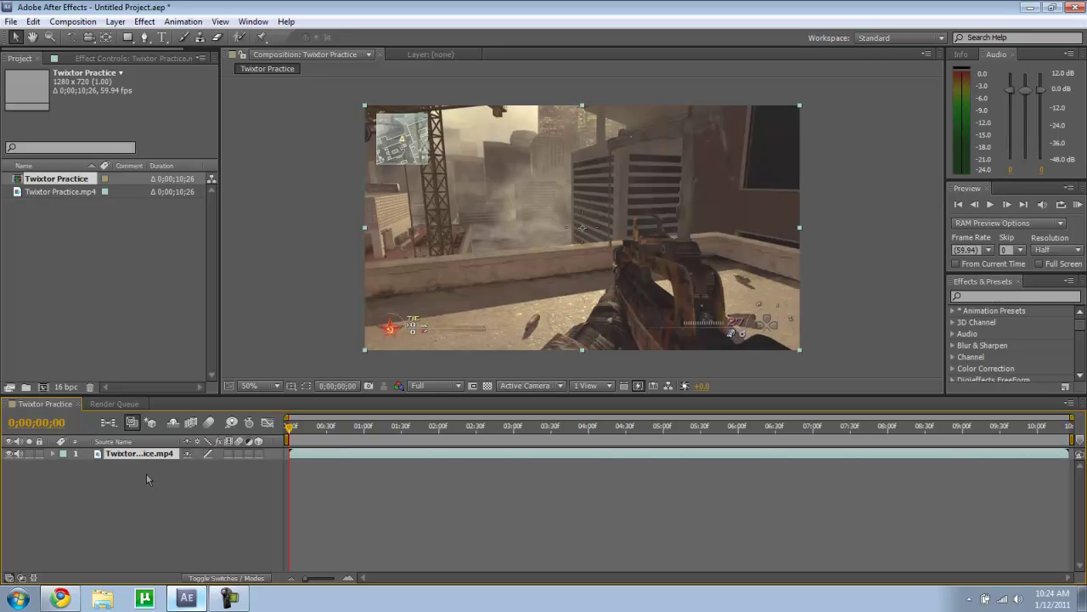
click(131, 498)
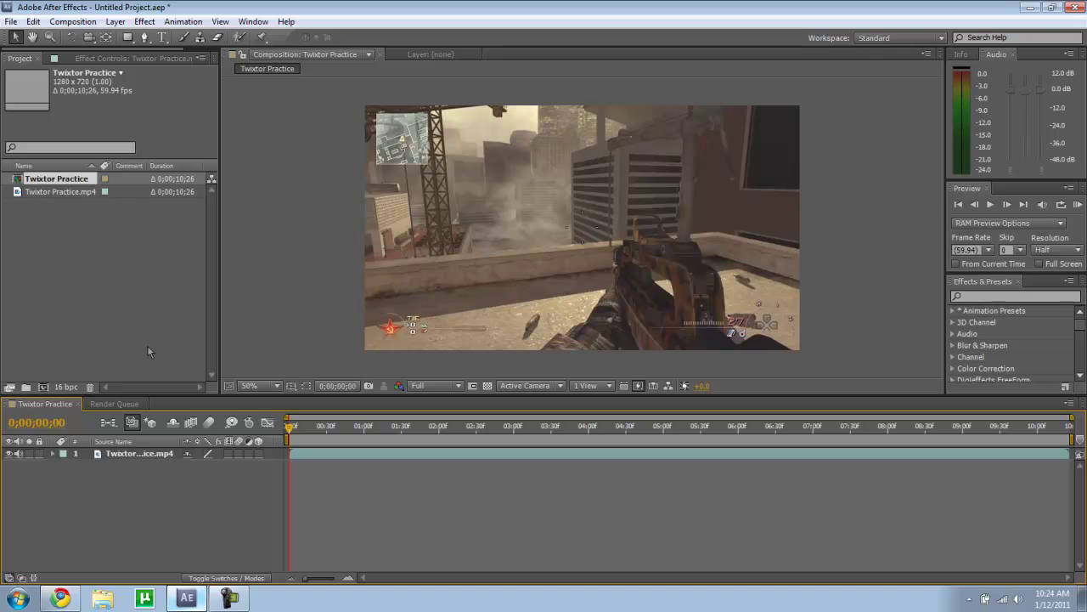
click(143, 461)
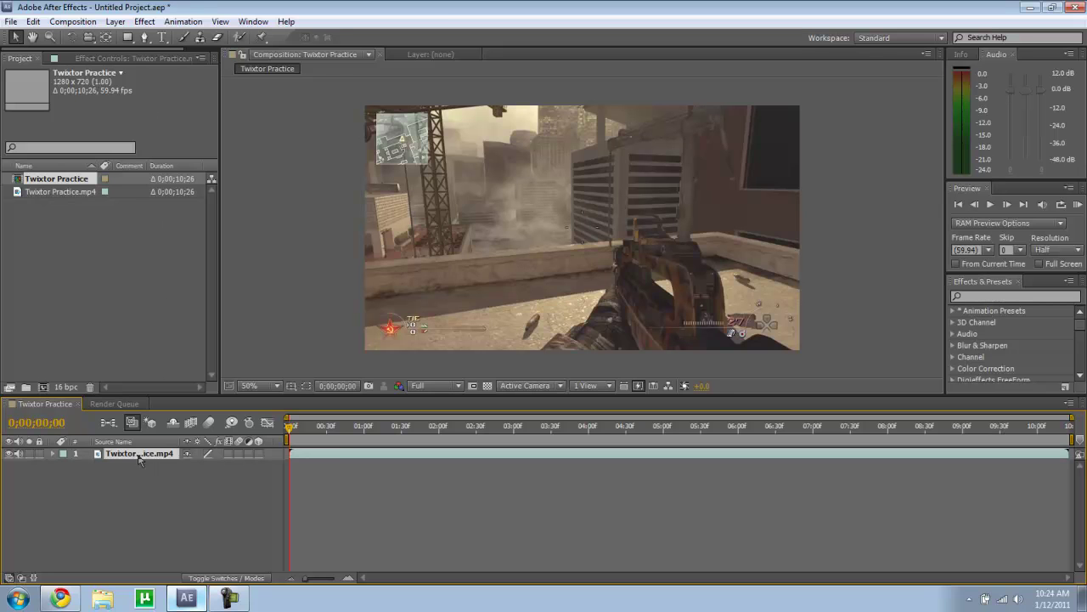
click(144, 22)
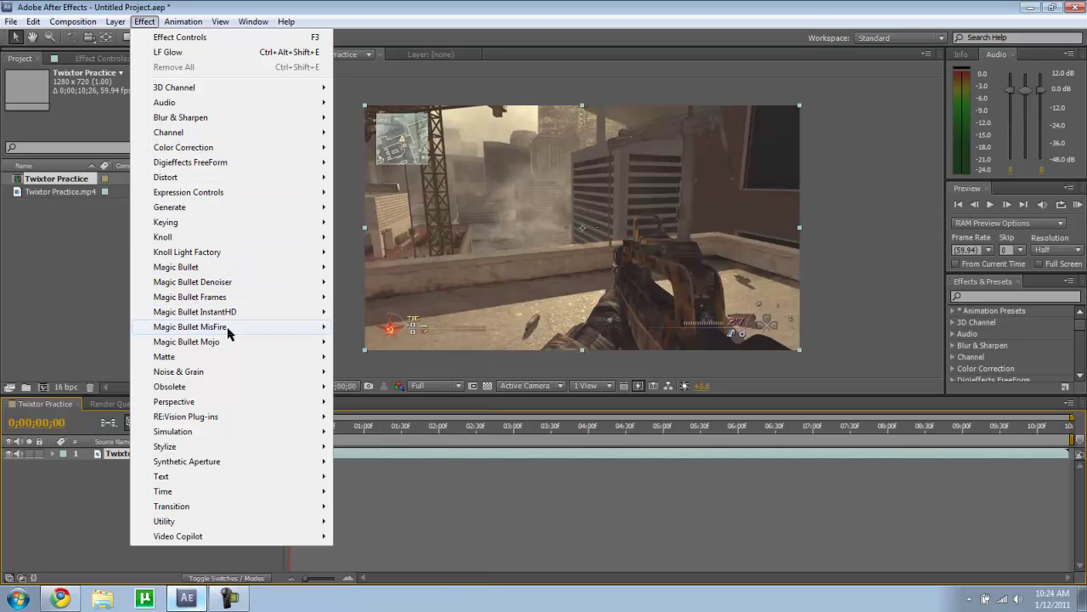
- Apply Magic Bullet Mojo to the clip and search 'mojo' in Effects & Presets
mouse_move(280, 342)
click(361, 341)
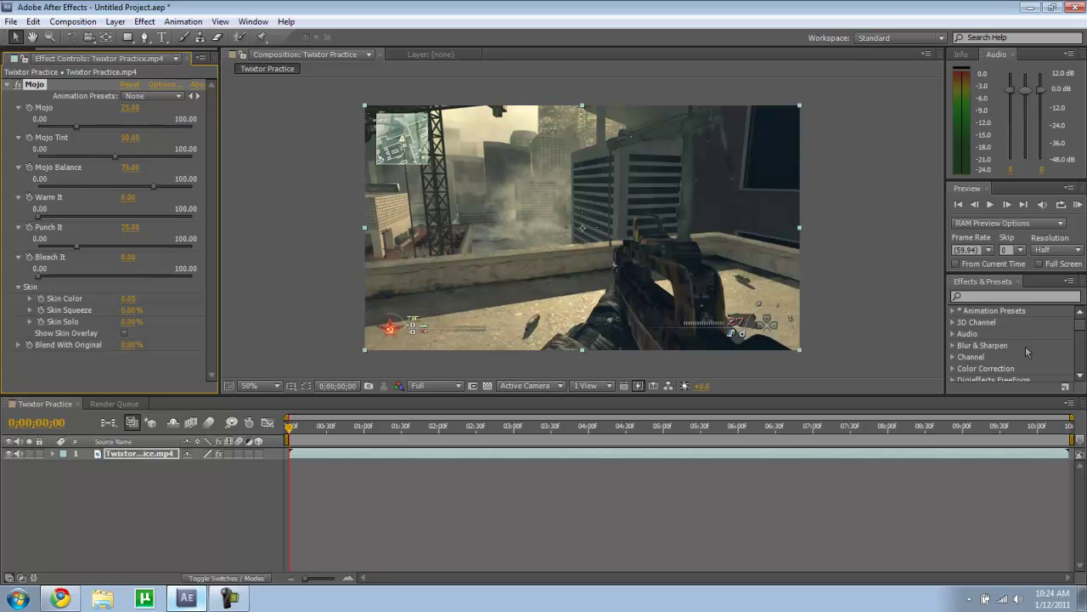
click(1005, 295)
text(mojo)
scroll(1069, 374, down, 1)
scroll(1069, 374, down, 2)
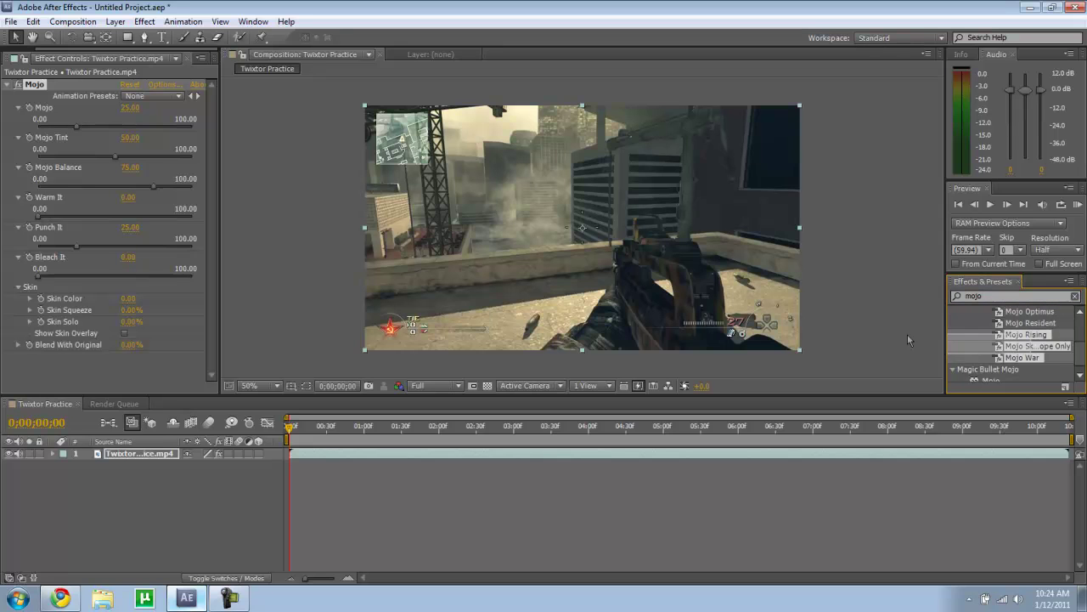
- Apply the Mojo War preset to the clip layer, then reselect the layer
click(1022, 359)
drag(1022, 359, 565, 255)
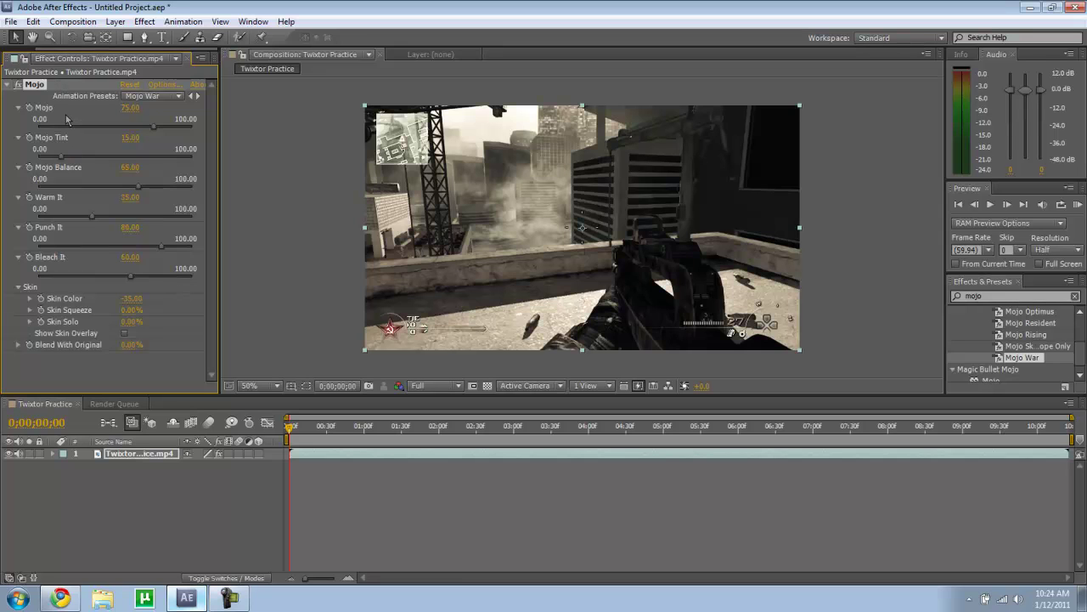
key(Delete)
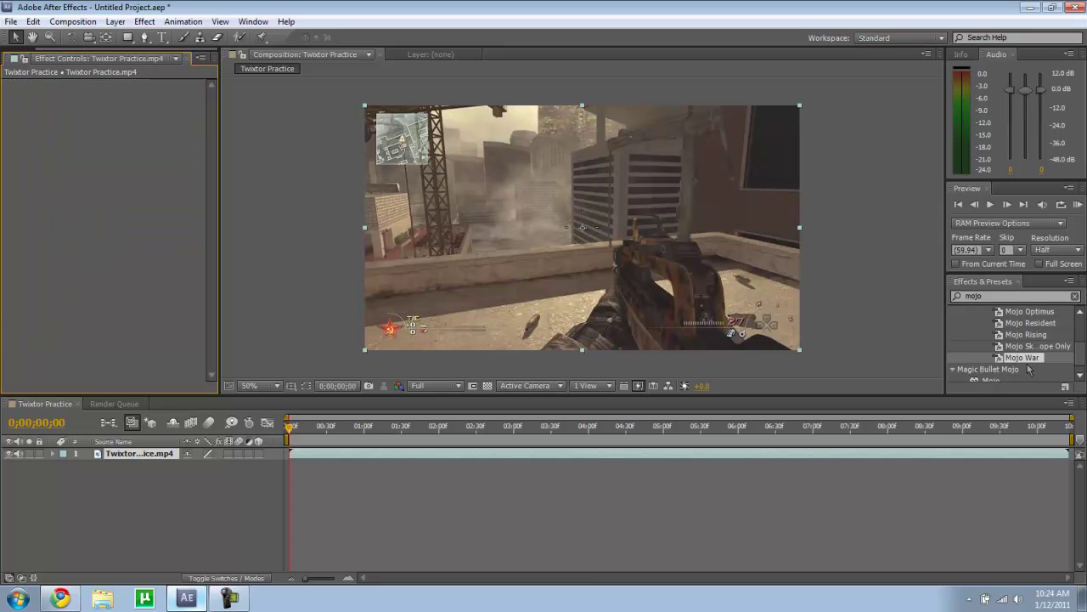
drag(1026, 357, 707, 299)
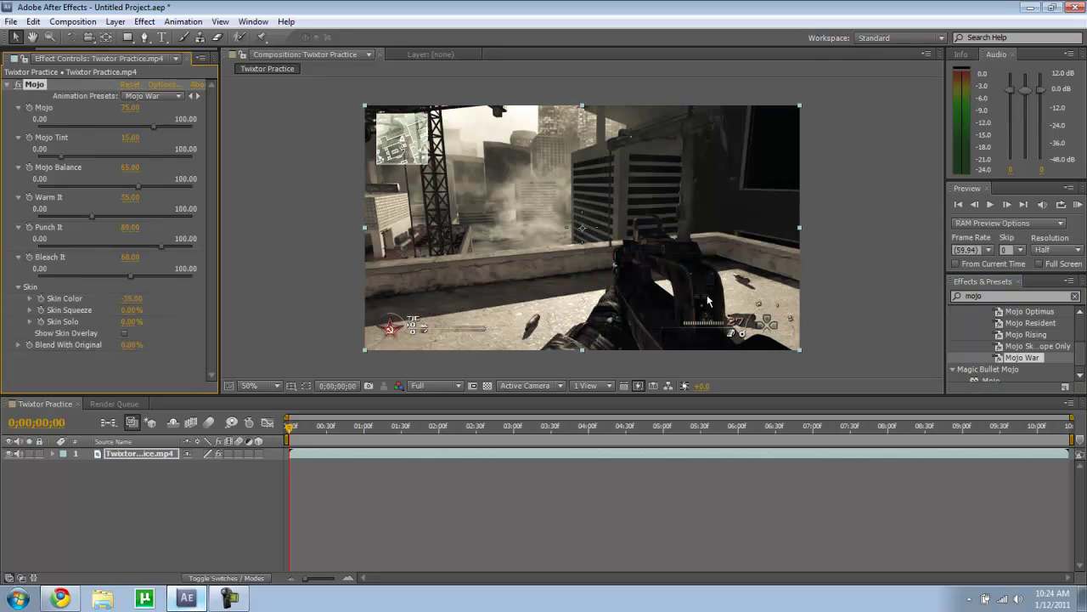
click(118, 504)
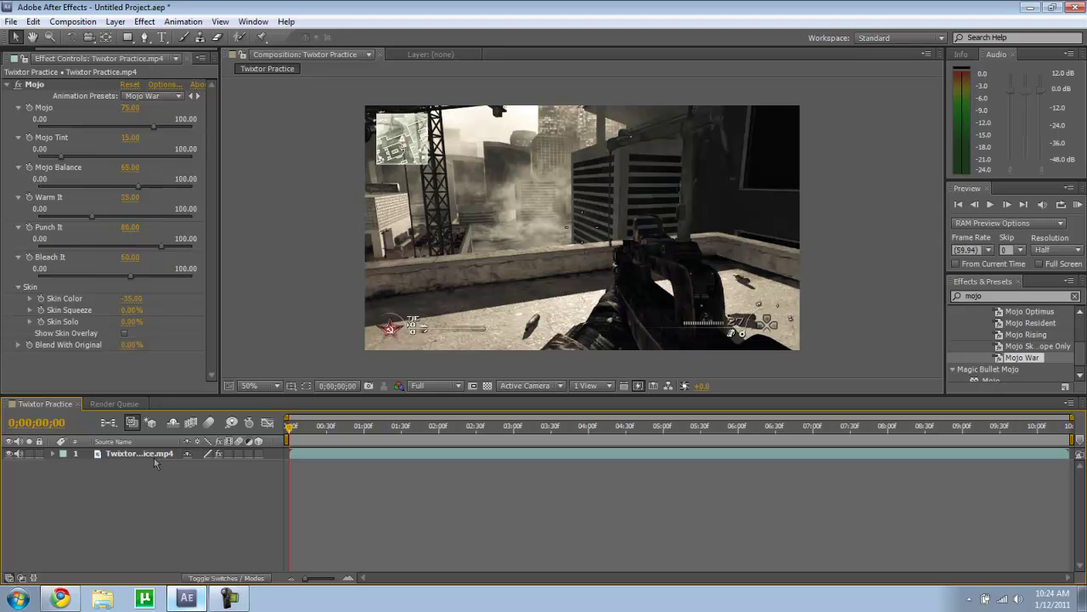
click(153, 456)
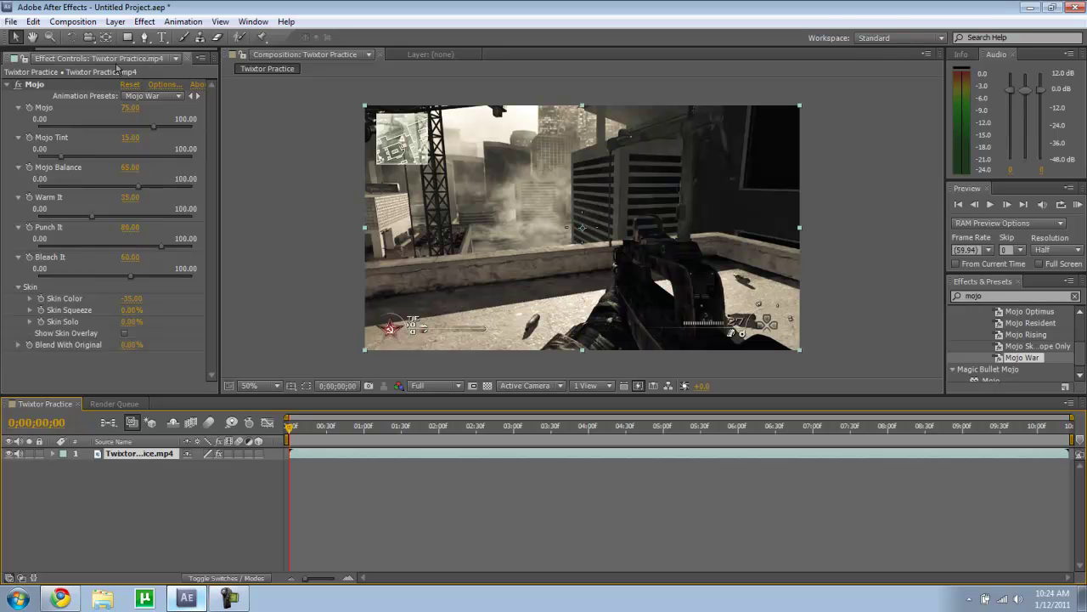
- Add the Twixtor Practice composition to the Render Queue from the Composition menu
click(73, 22)
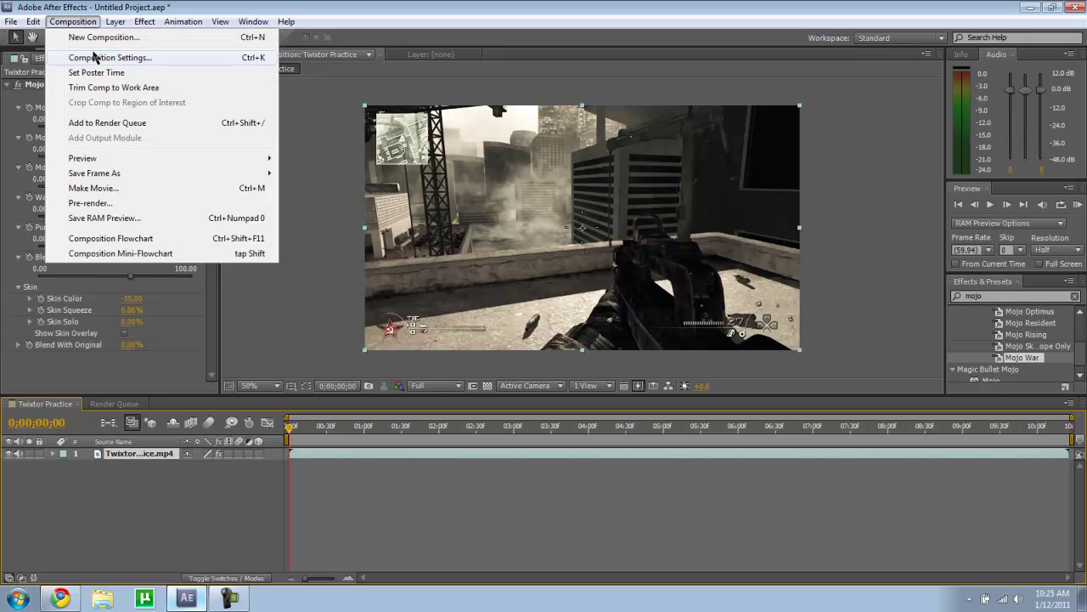
click(117, 126)
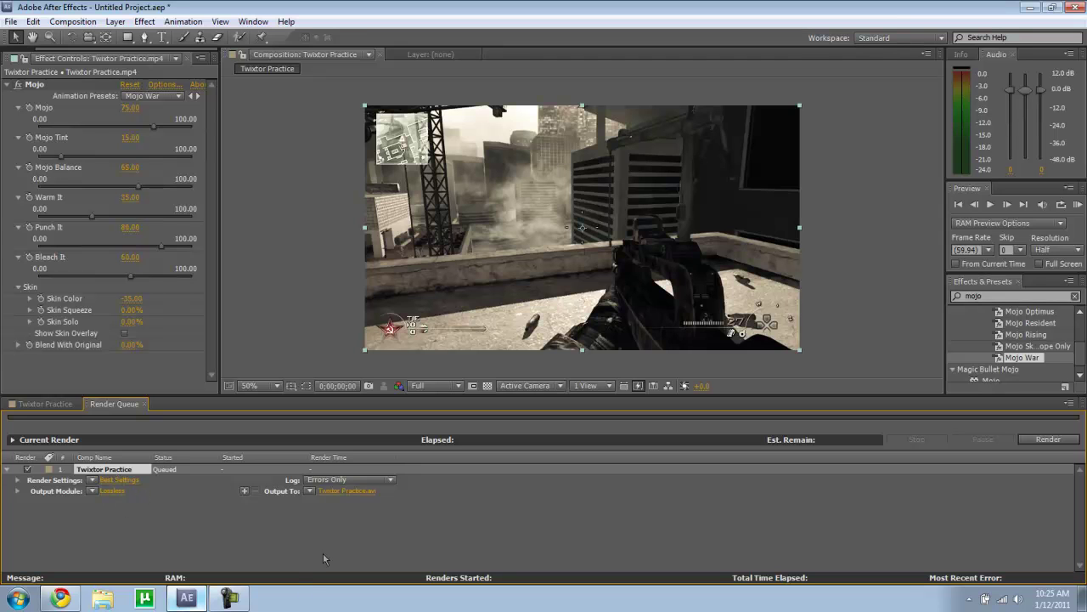
- Point the render output to the Desktop with the file name 'test'
click(337, 492)
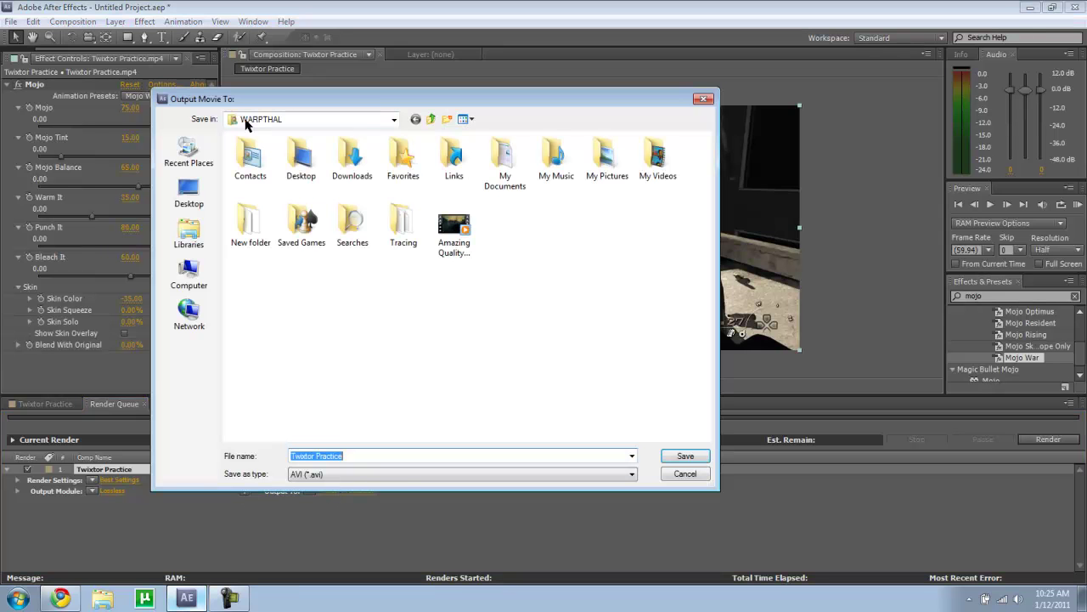
click(190, 192)
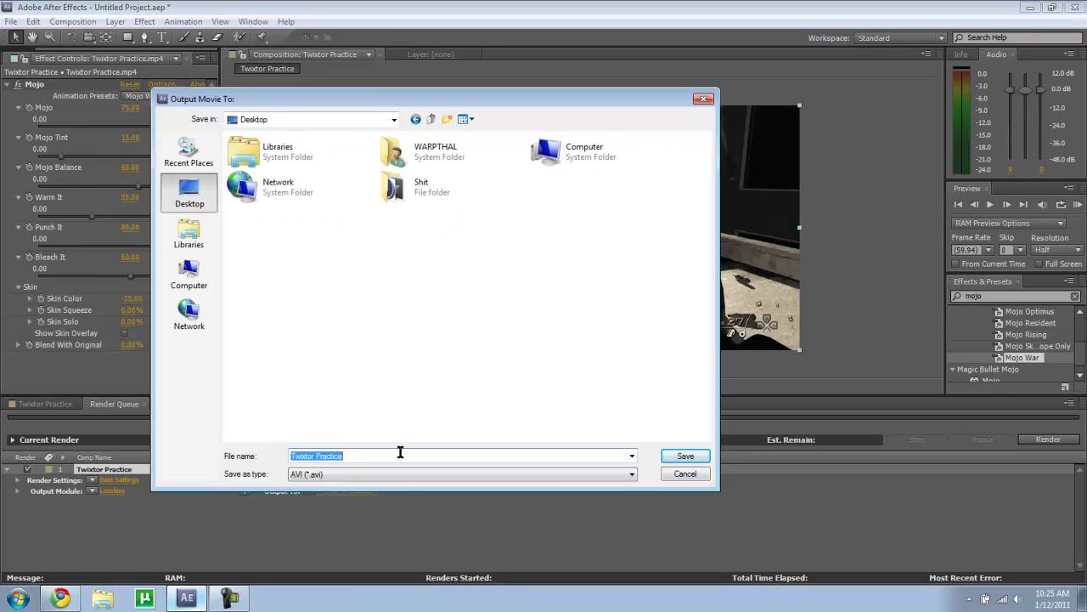
text(stest)
- Save the output as test.avi, keeping Best quality, Full resolution and 59.94 fps render settings
click(685, 456)
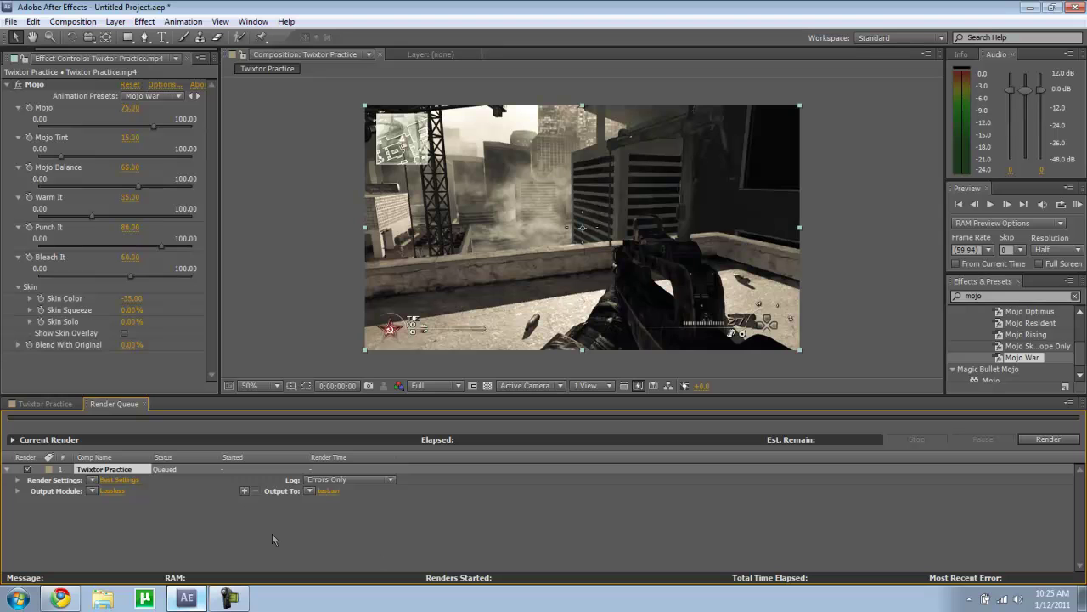
click(127, 481)
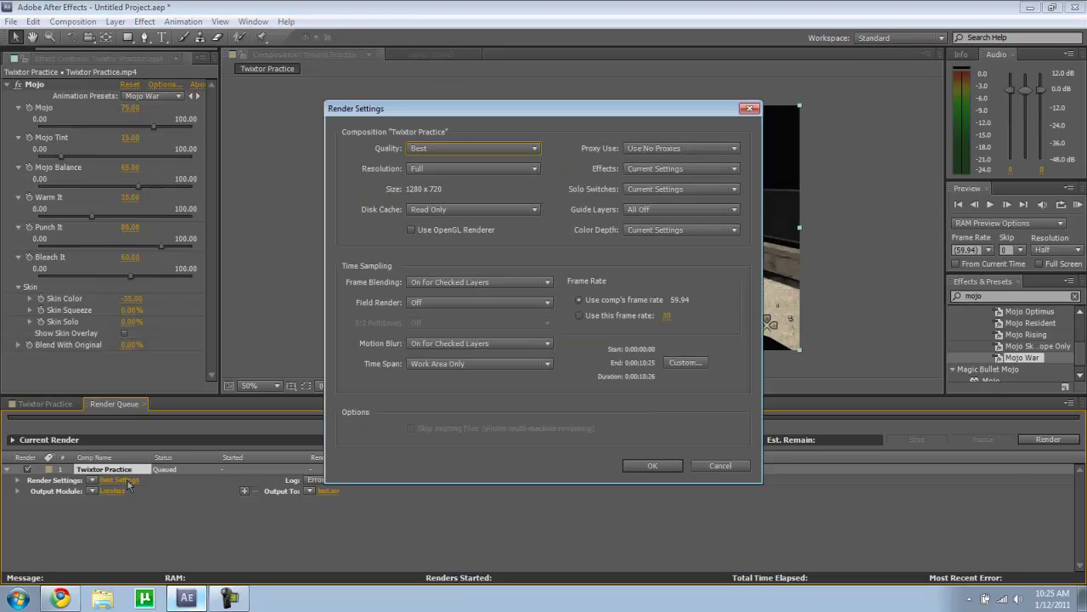
click(467, 147)
click(468, 152)
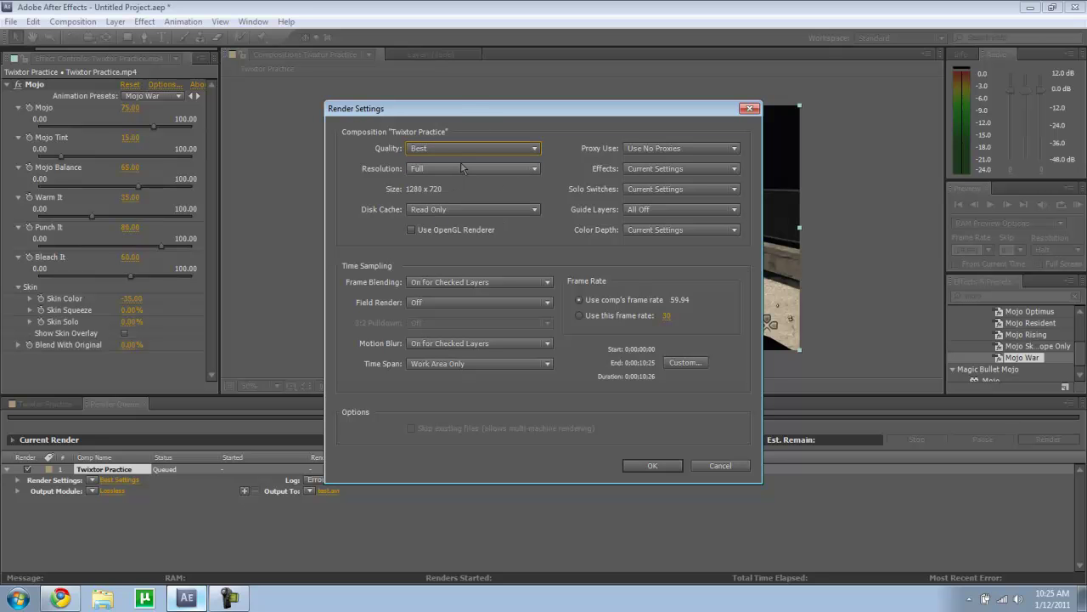
click(461, 168)
click(456, 168)
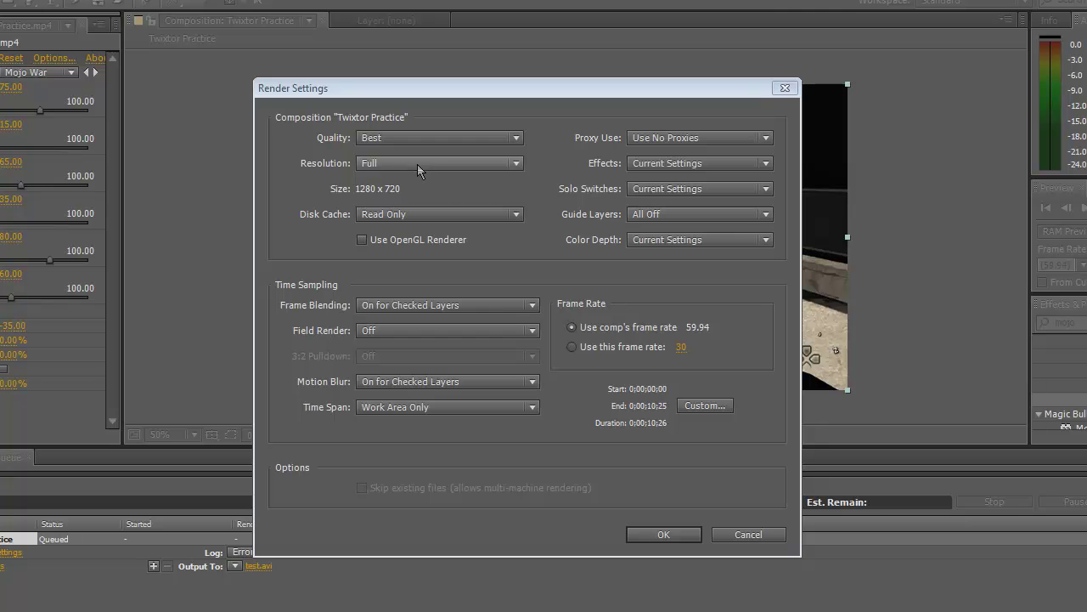
click(417, 164)
click(411, 210)
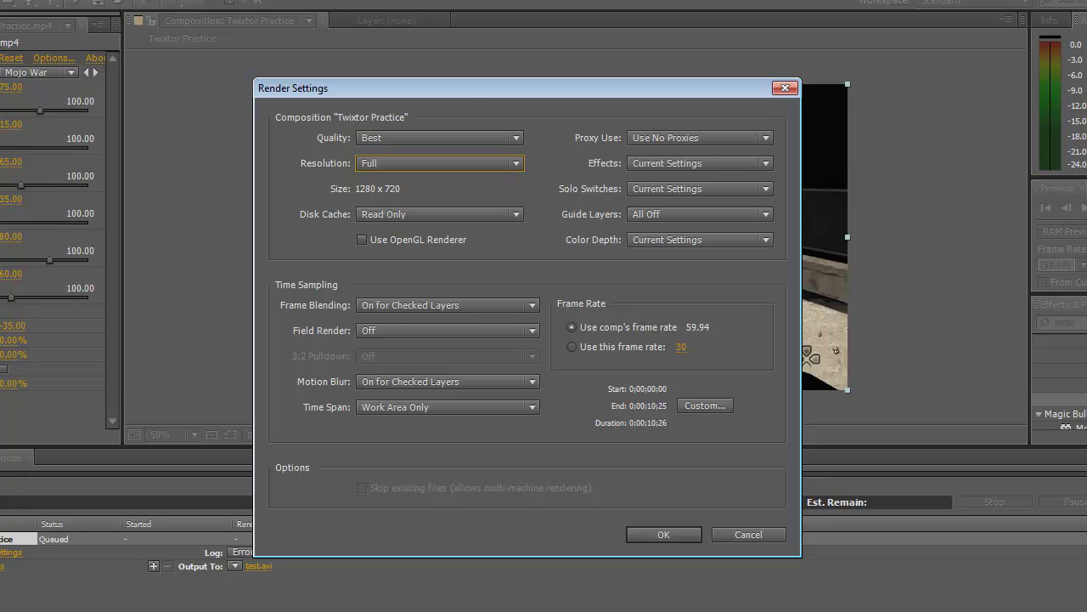
drag(468, 93, 474, 142)
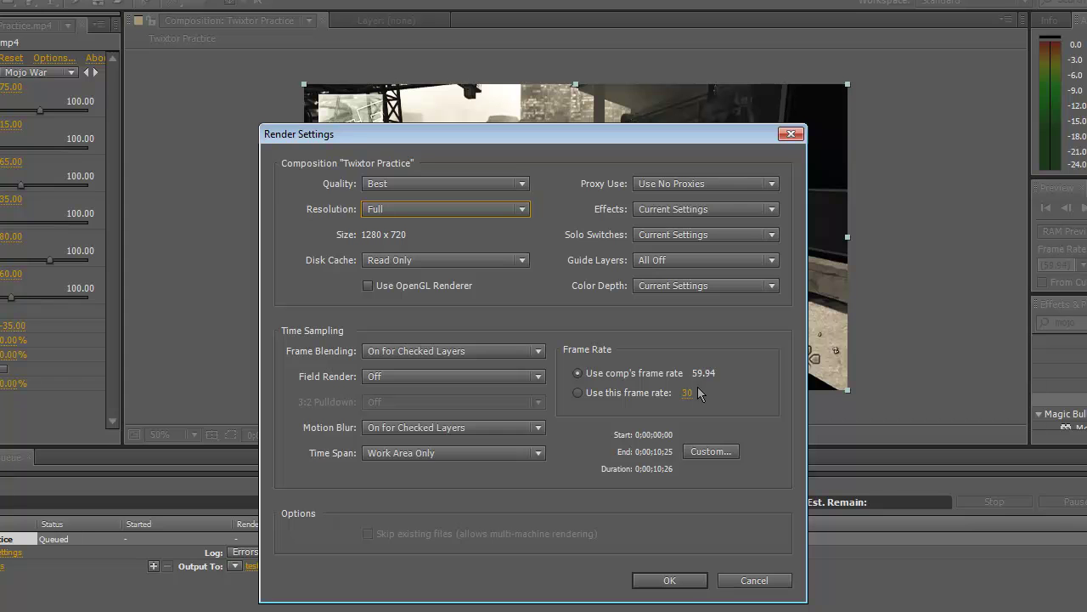
click(673, 375)
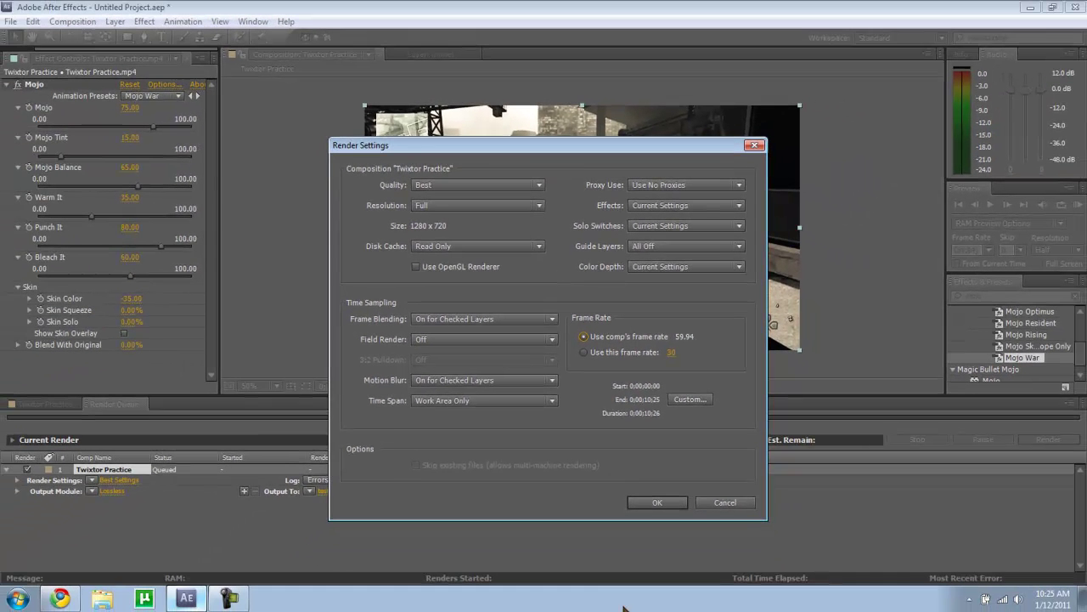
- Switch the output module format to H.264 with Include Source XMP Metadata checked
click(654, 502)
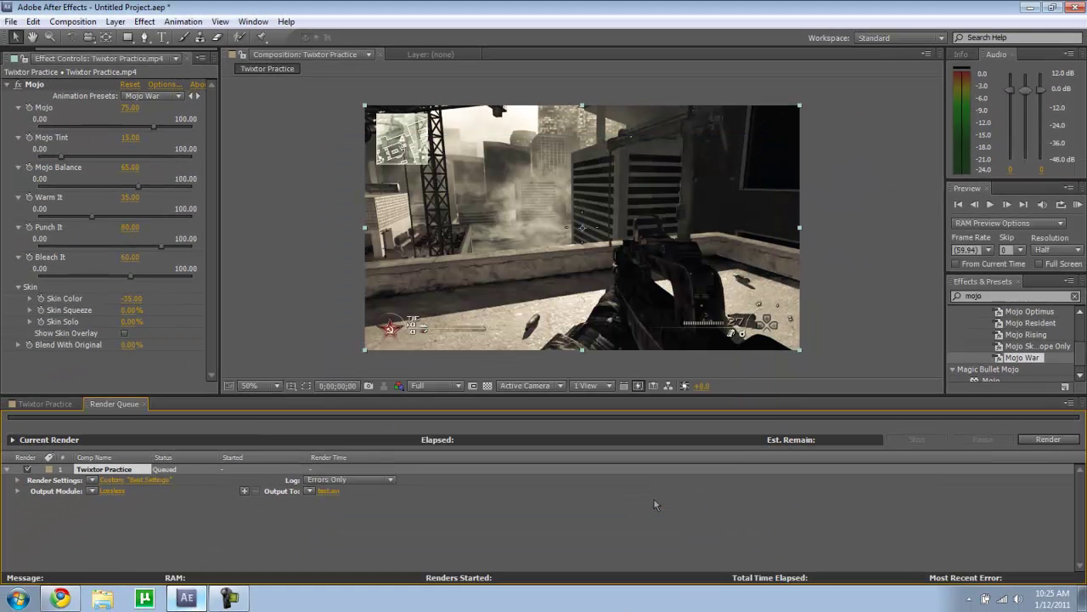
click(108, 491)
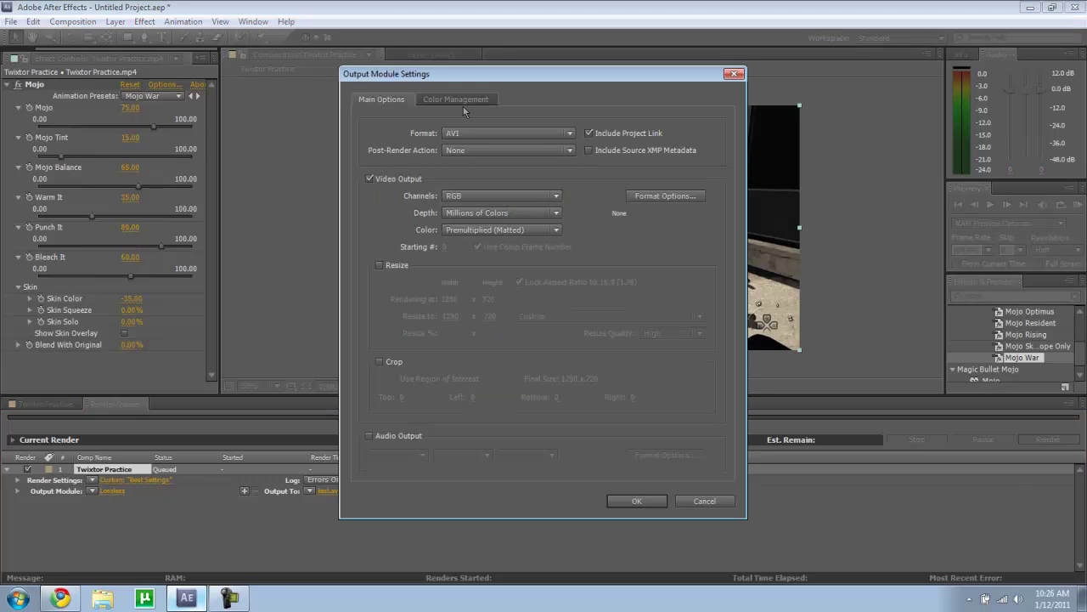
click(459, 133)
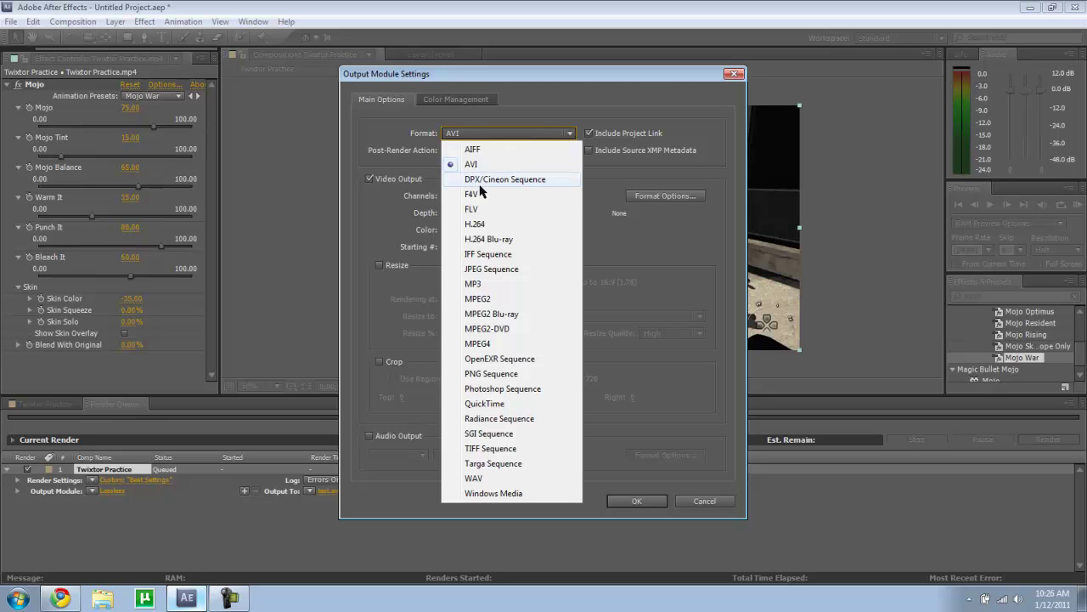
click(489, 224)
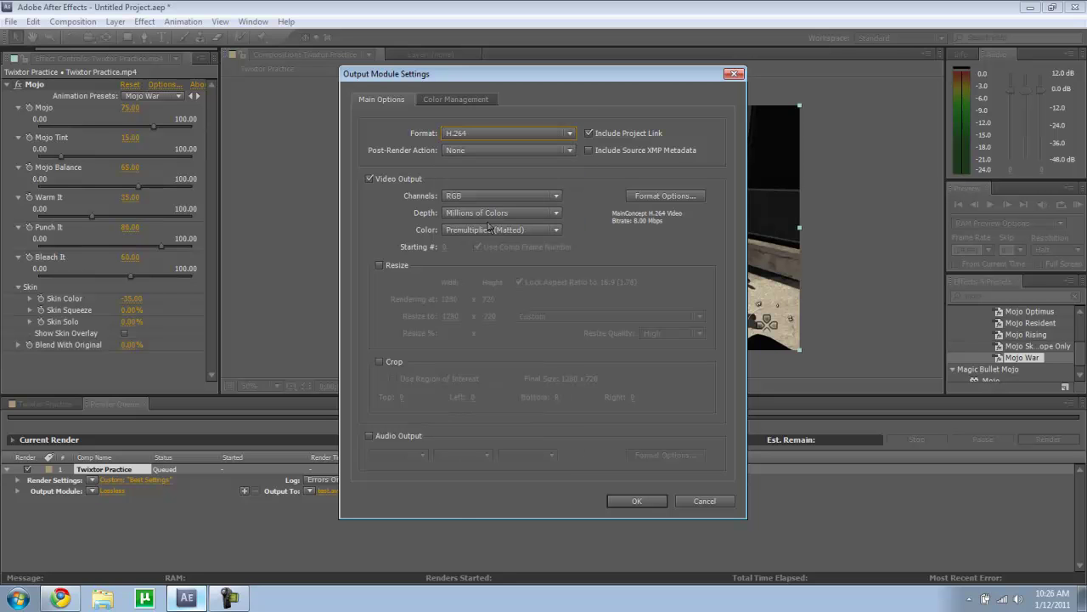
click(589, 151)
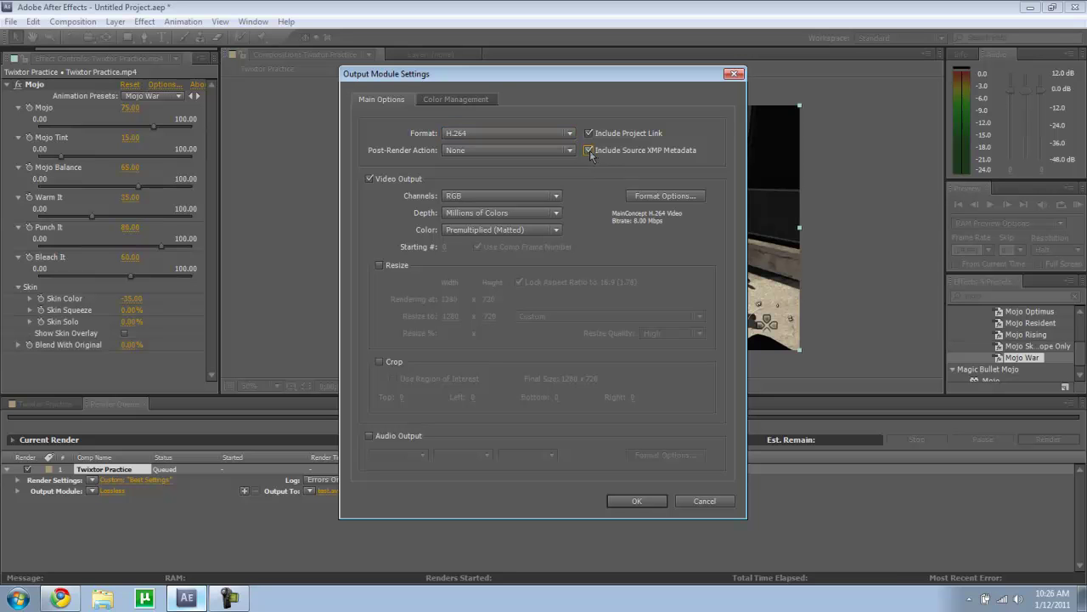
click(692, 200)
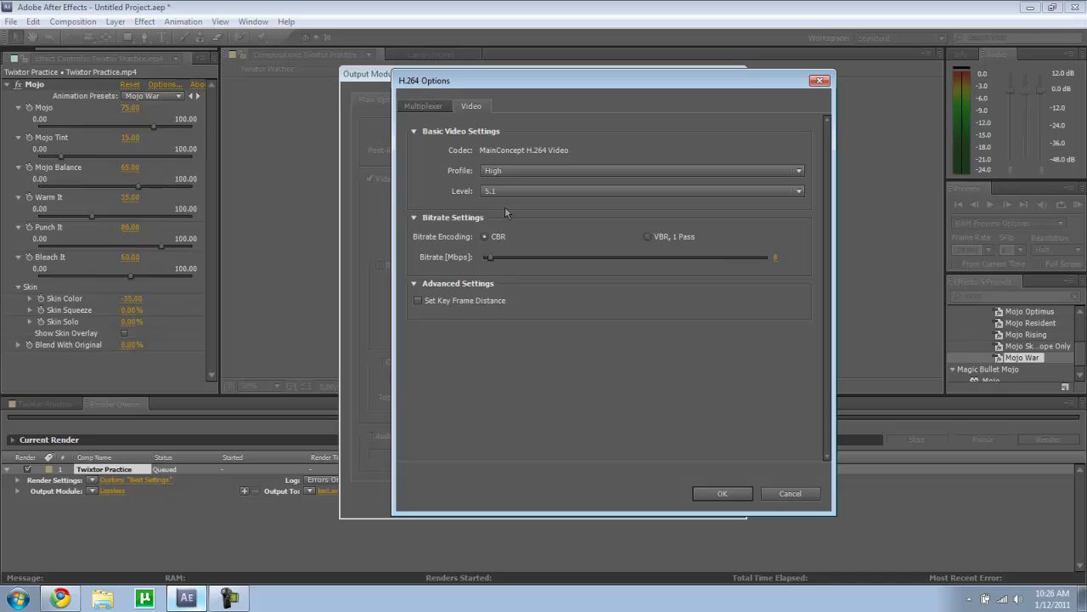
- Set H.264 video to High profile, Level 5.1, CBR at 8 Mbps, verifying MP4 multiplexing
click(491, 172)
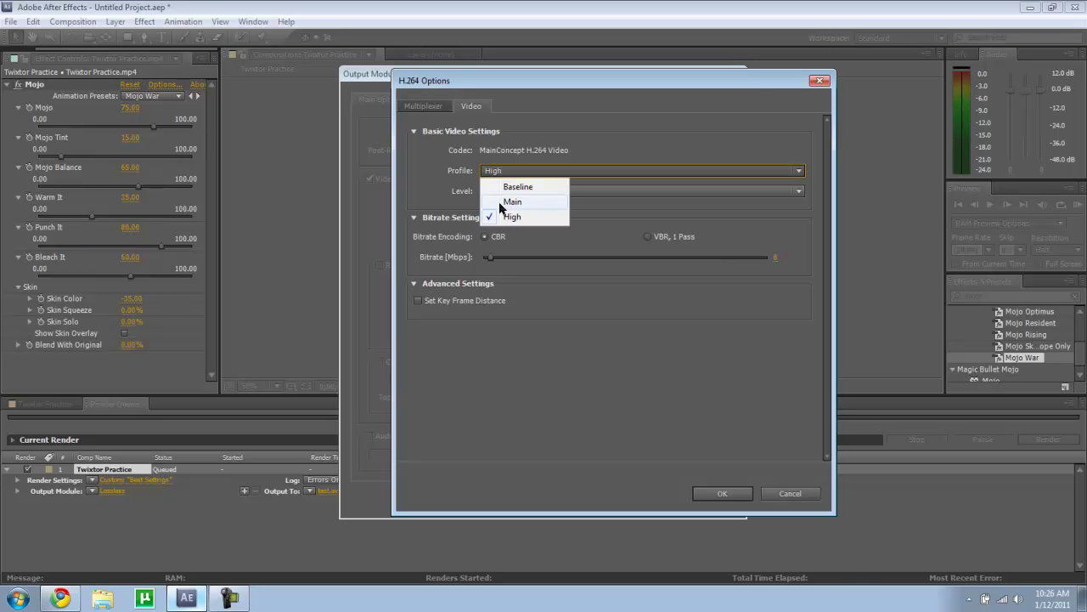
click(507, 217)
click(512, 197)
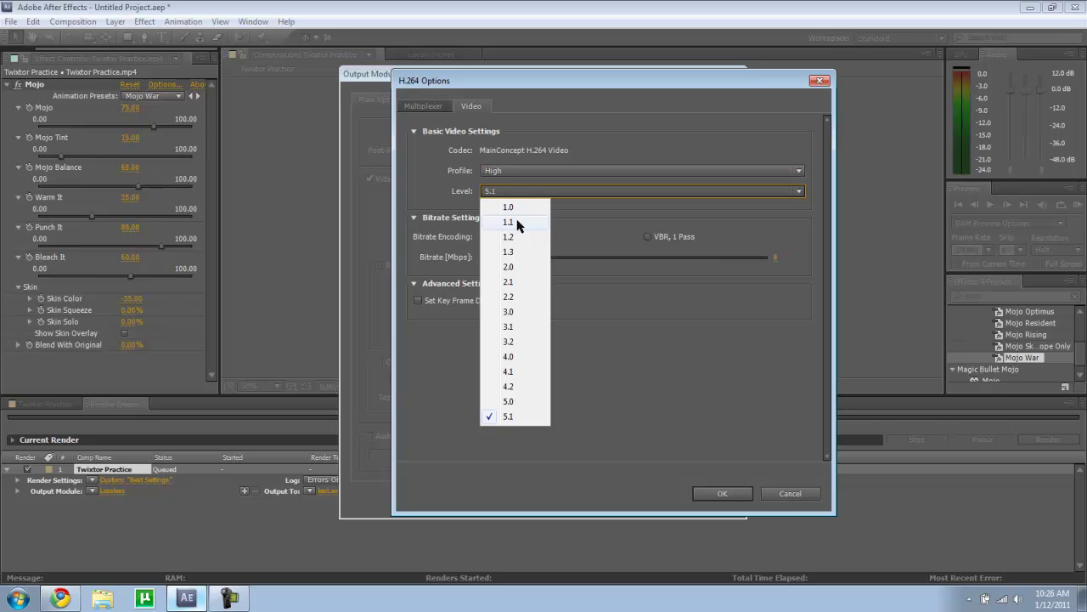
click(515, 418)
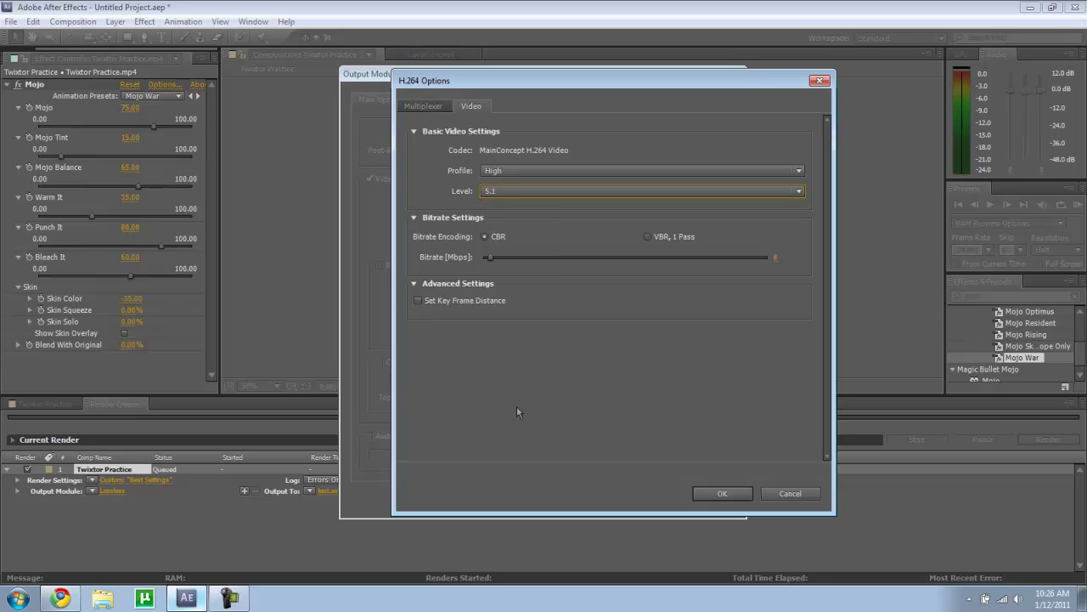
click(485, 237)
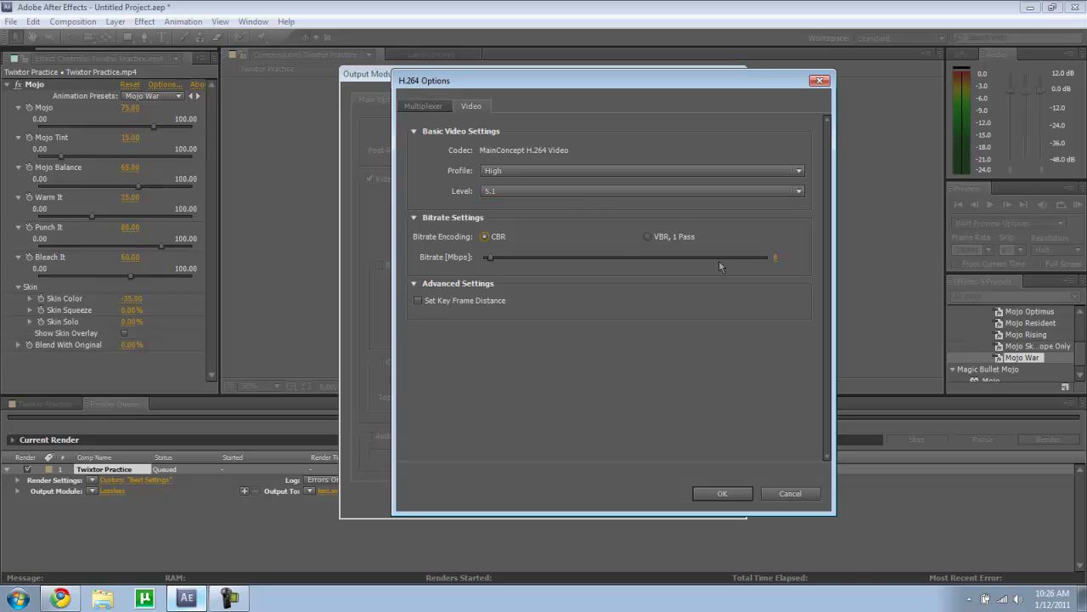
click(774, 256)
click(423, 106)
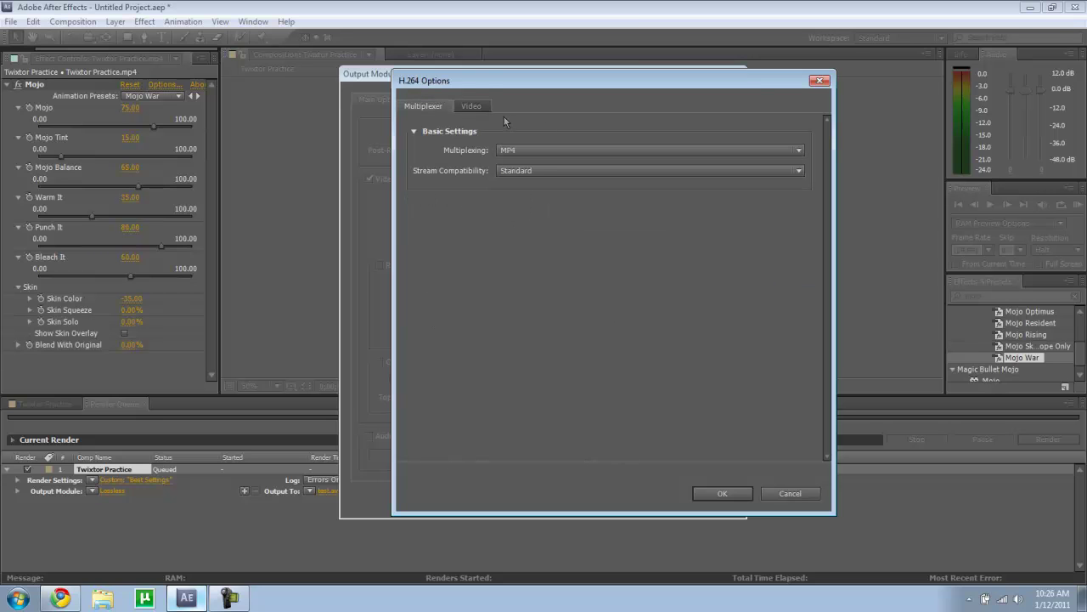
click(472, 107)
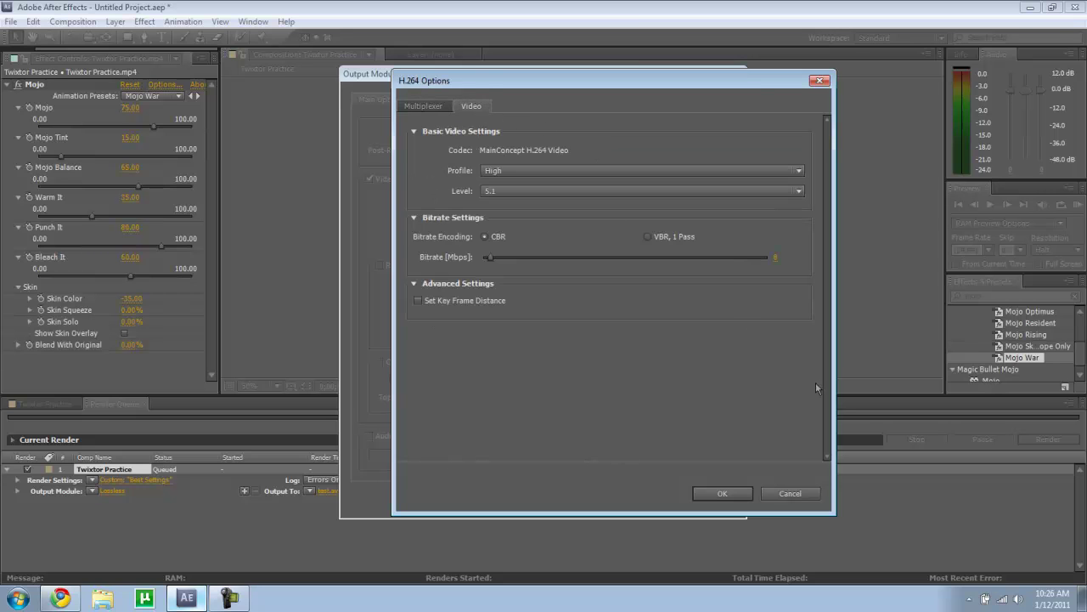
- Accept the H.264 video options and enable audio output at 48.000 kHz Stereo
click(710, 493)
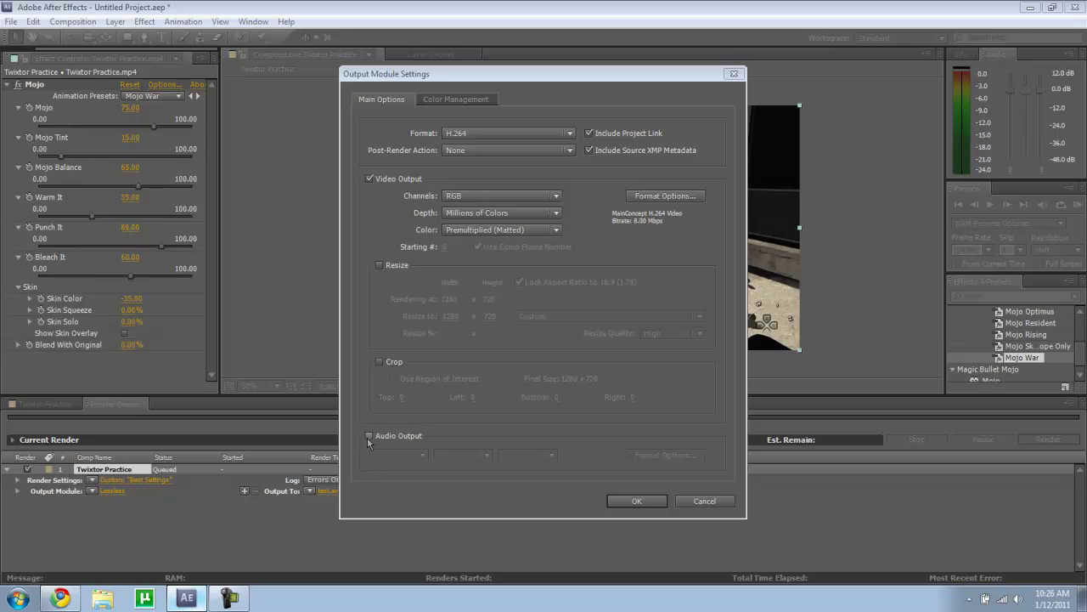
click(368, 438)
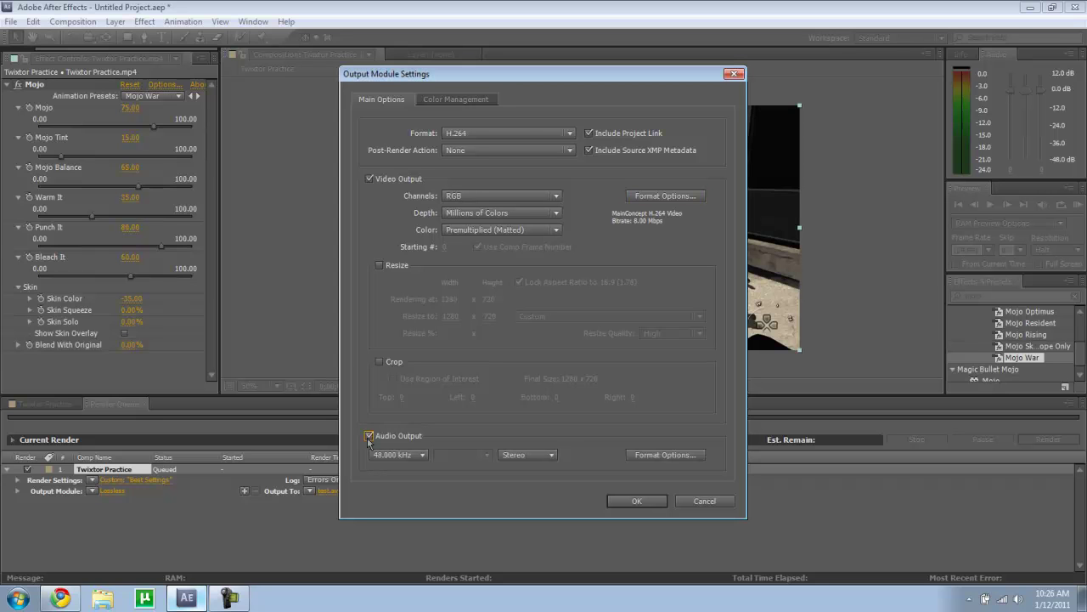
click(421, 455)
click(419, 456)
click(418, 456)
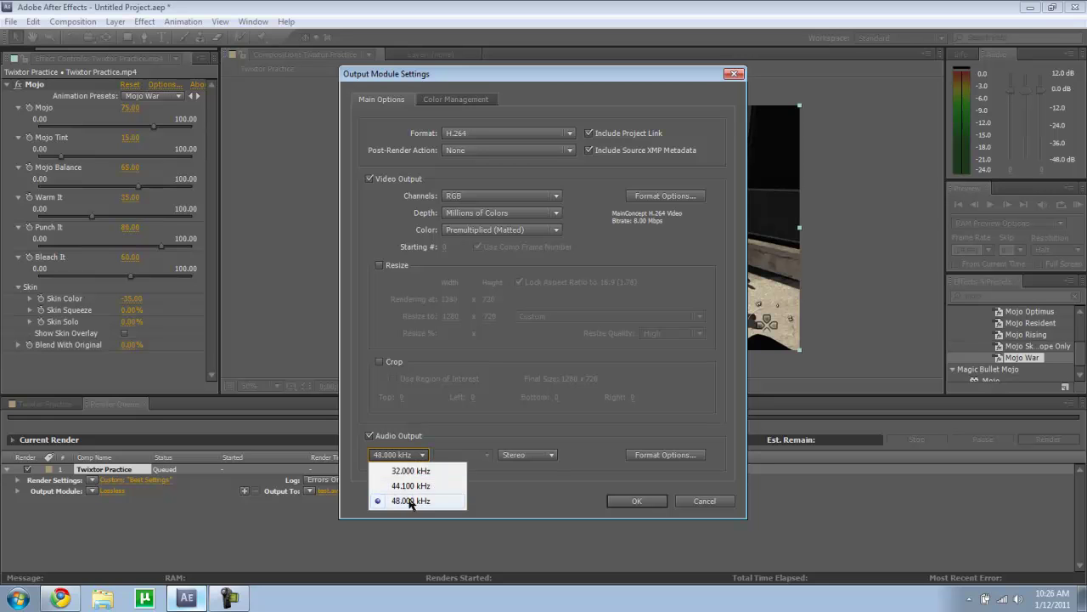
click(409, 501)
click(543, 456)
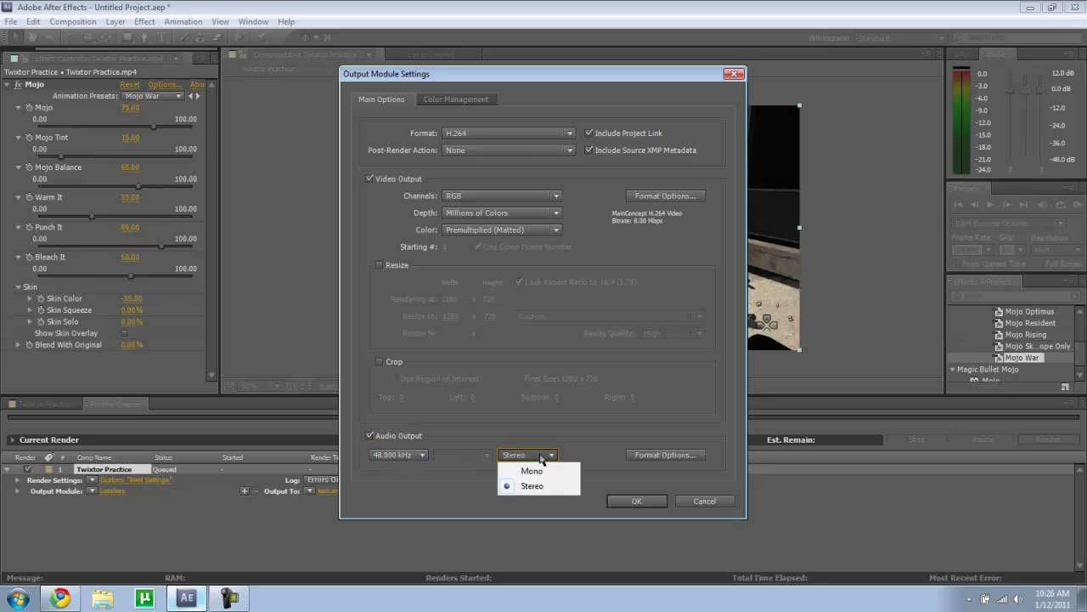
click(543, 487)
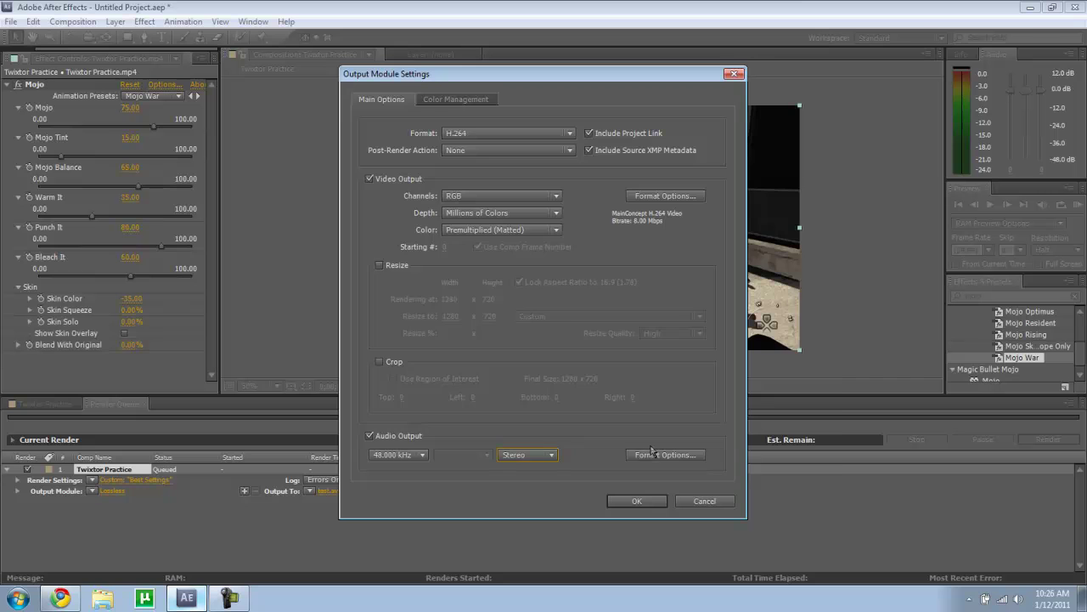
- Review the audio format options and Color Management settings without changing them
click(644, 457)
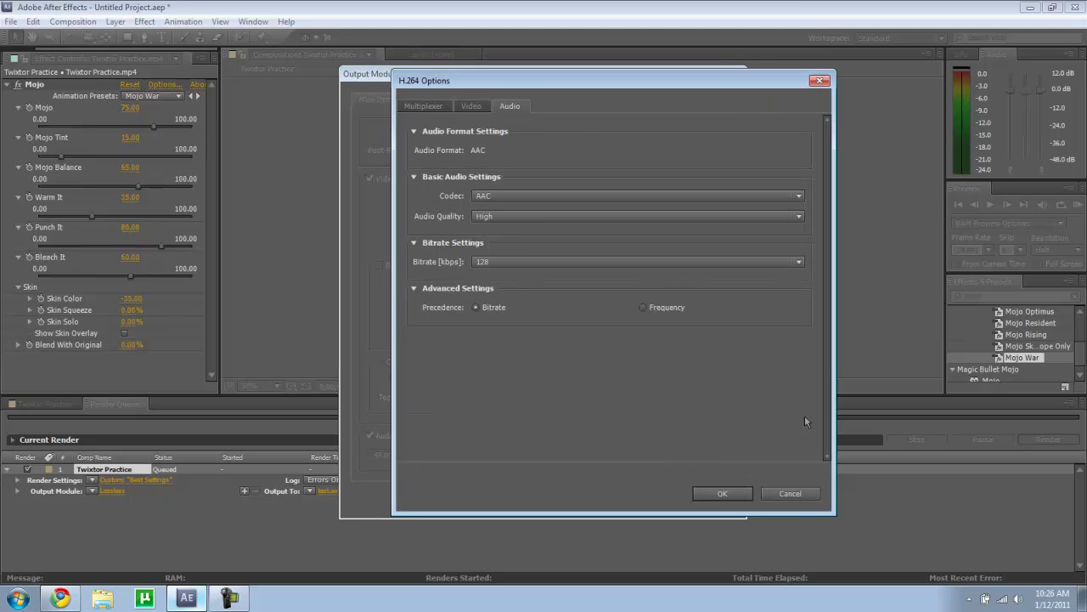
click(791, 493)
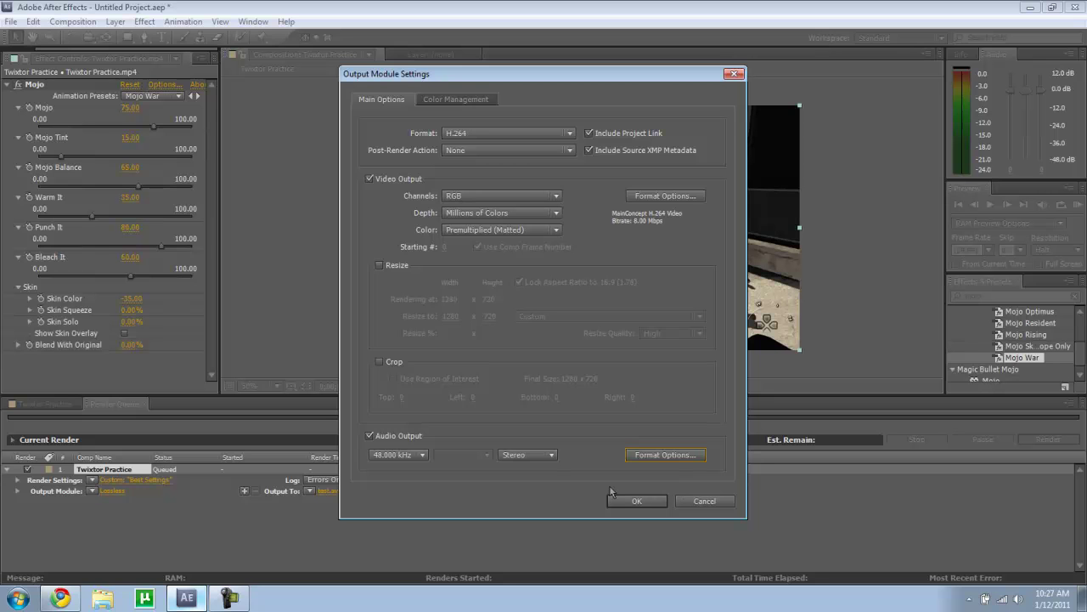
click(459, 100)
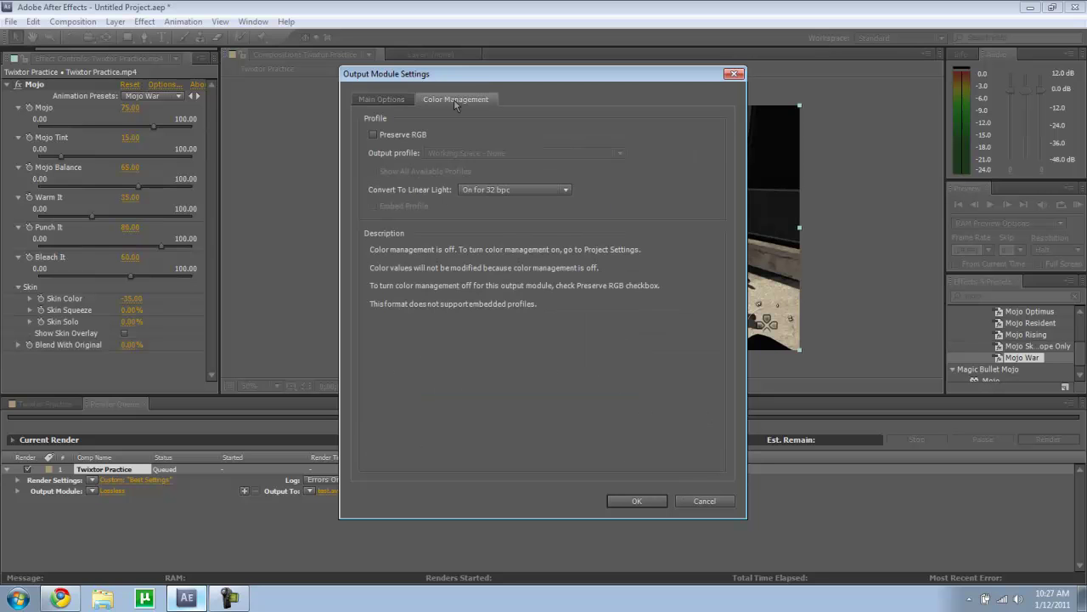
click(410, 97)
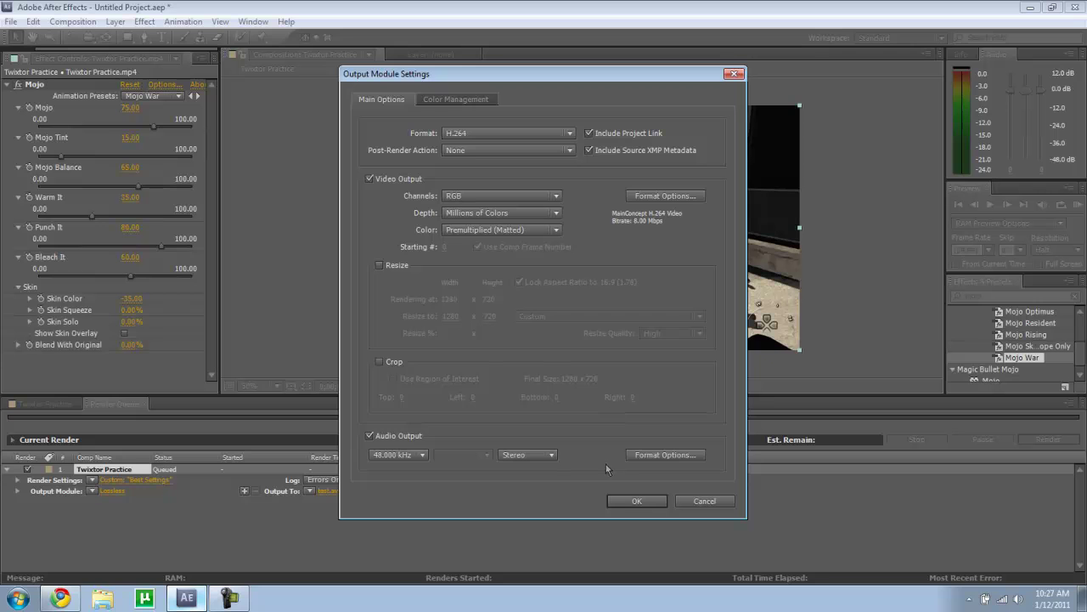
- Confirm the output module and render the Twixtor Practice comp to test.mp4
click(633, 500)
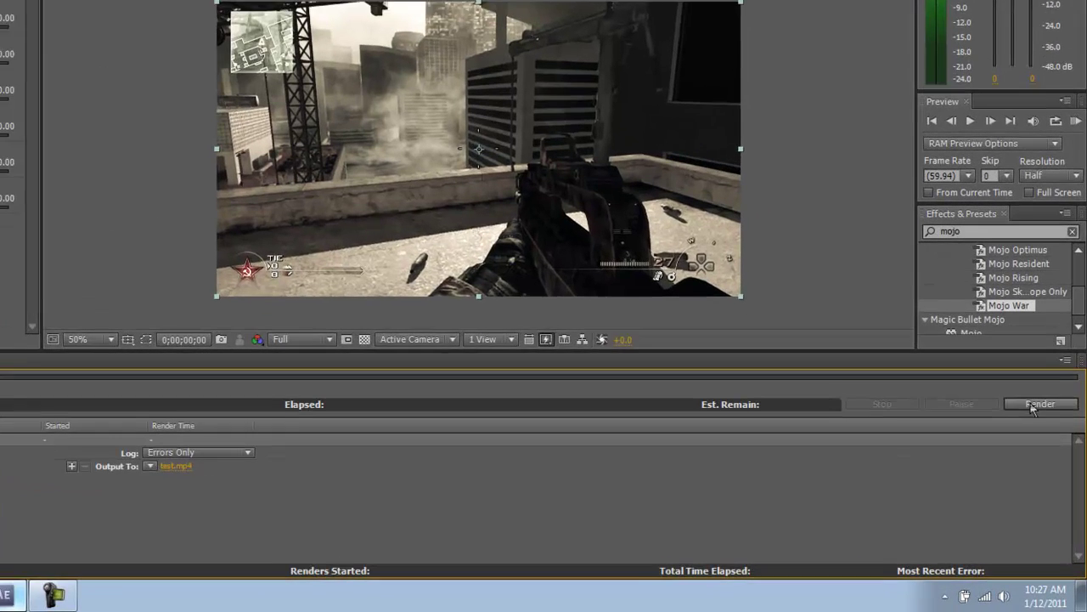
click(1041, 436)
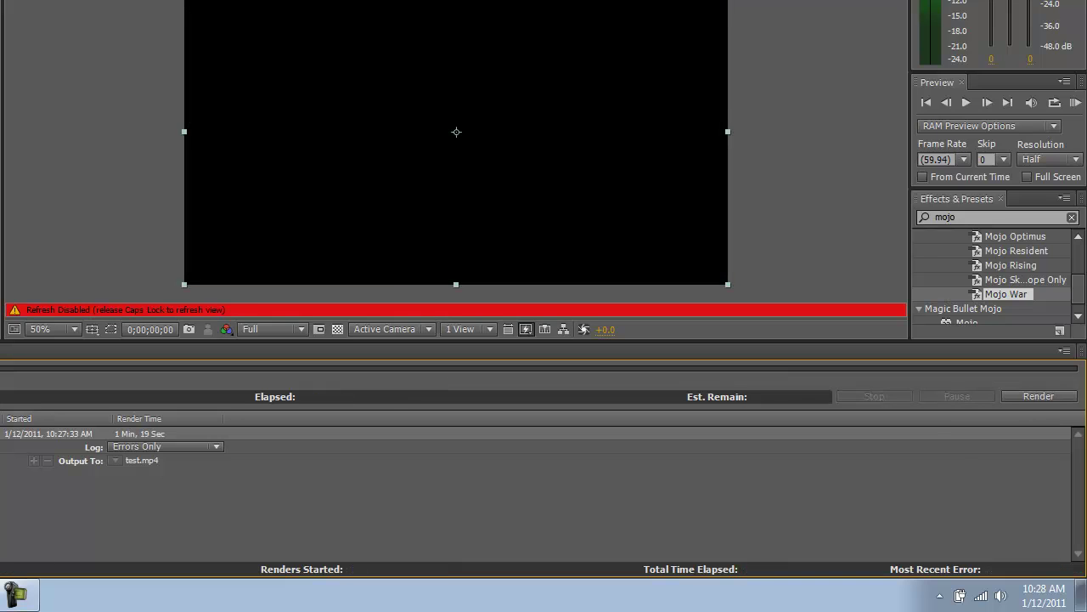
- Show the desktop with Win+D to reveal the rendered test file
key(super+d)
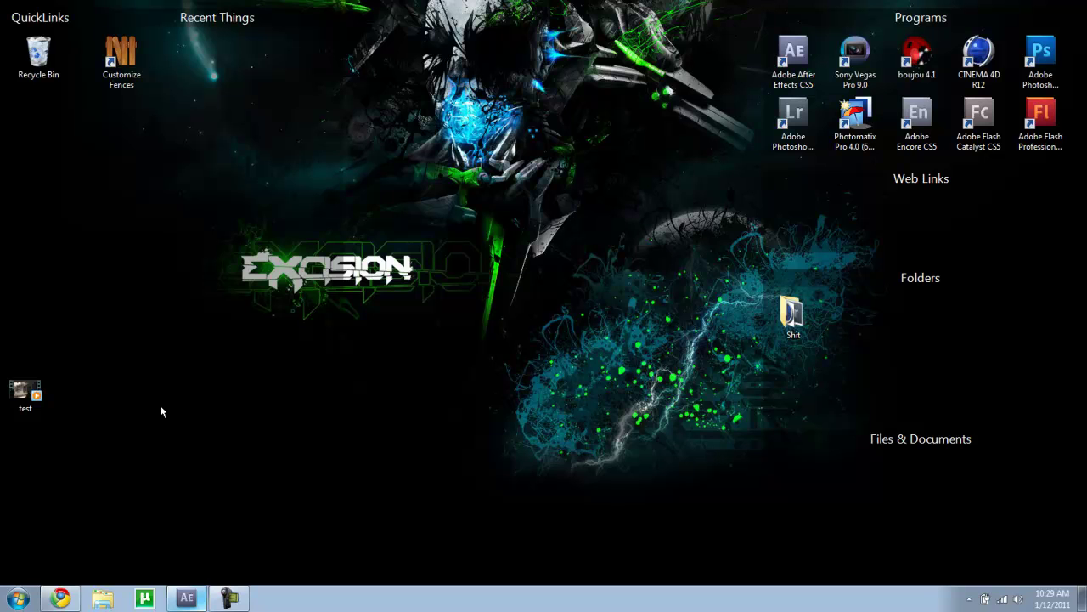
- Play the test video in Windows Media Player, reposition and shrink the window, then close it
double_click(41, 400)
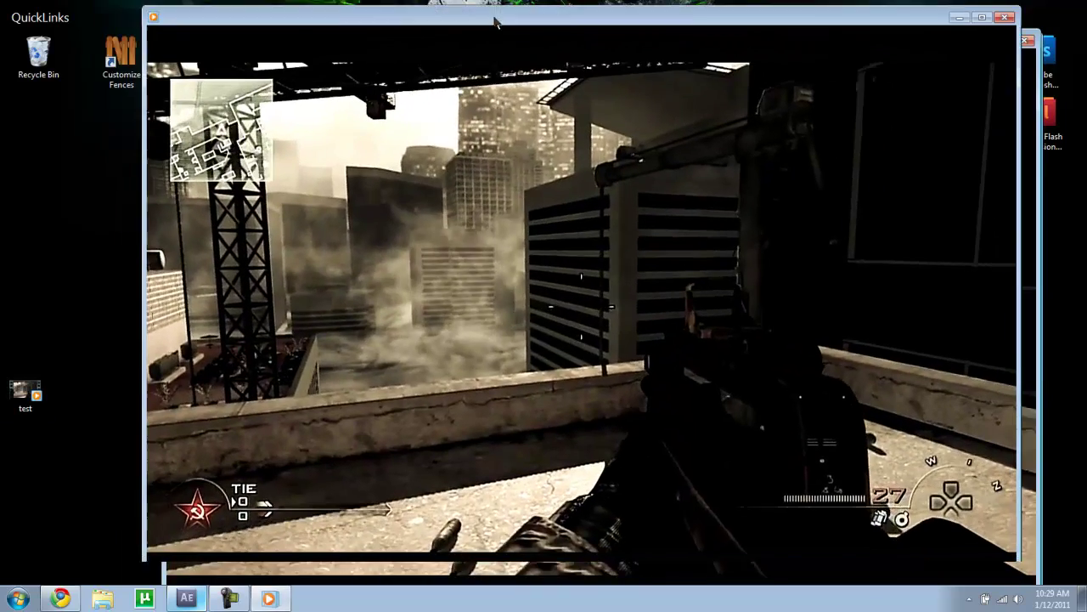
drag(496, 23, 439, 5)
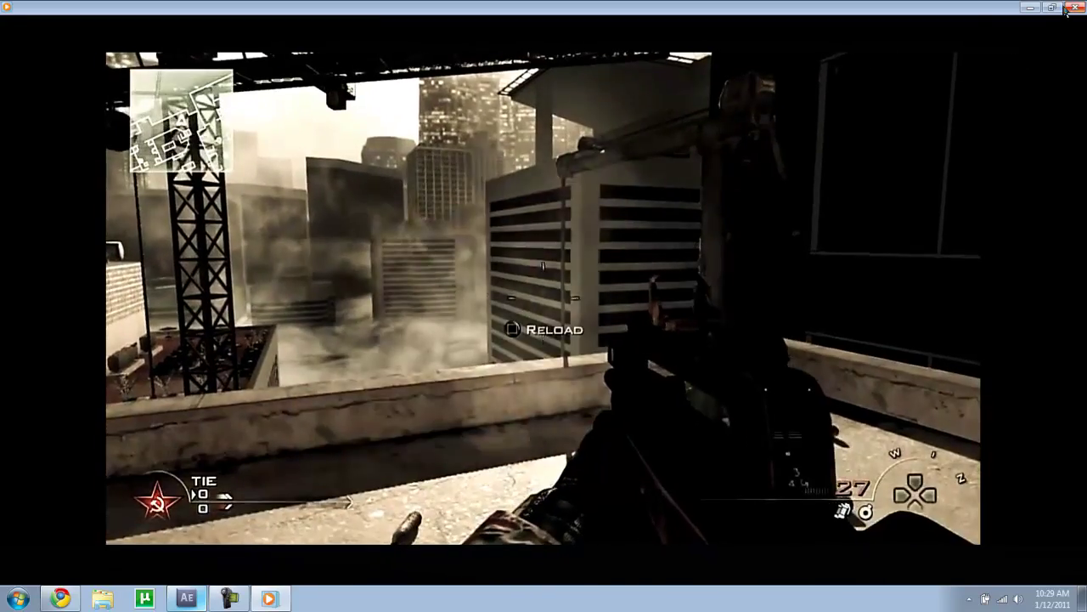
click(1053, 8)
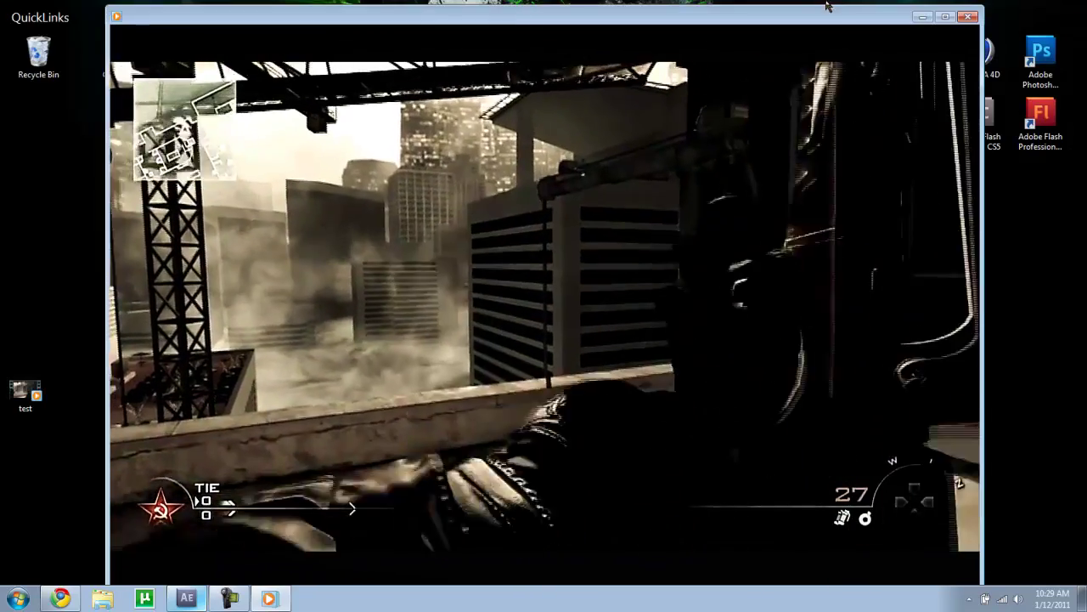
drag(826, 6, 818, 4)
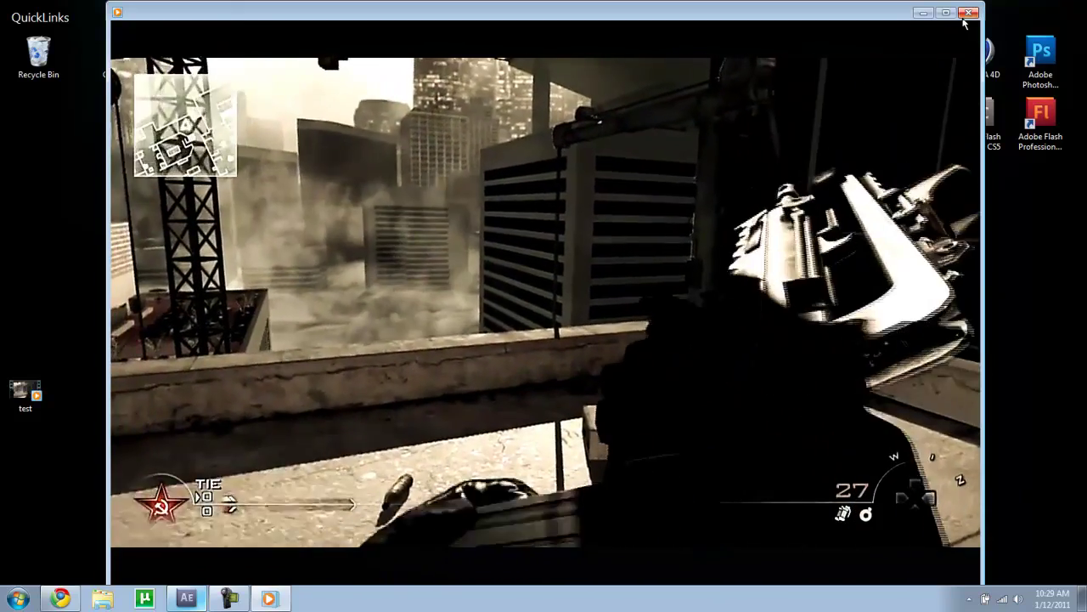
click(969, 12)
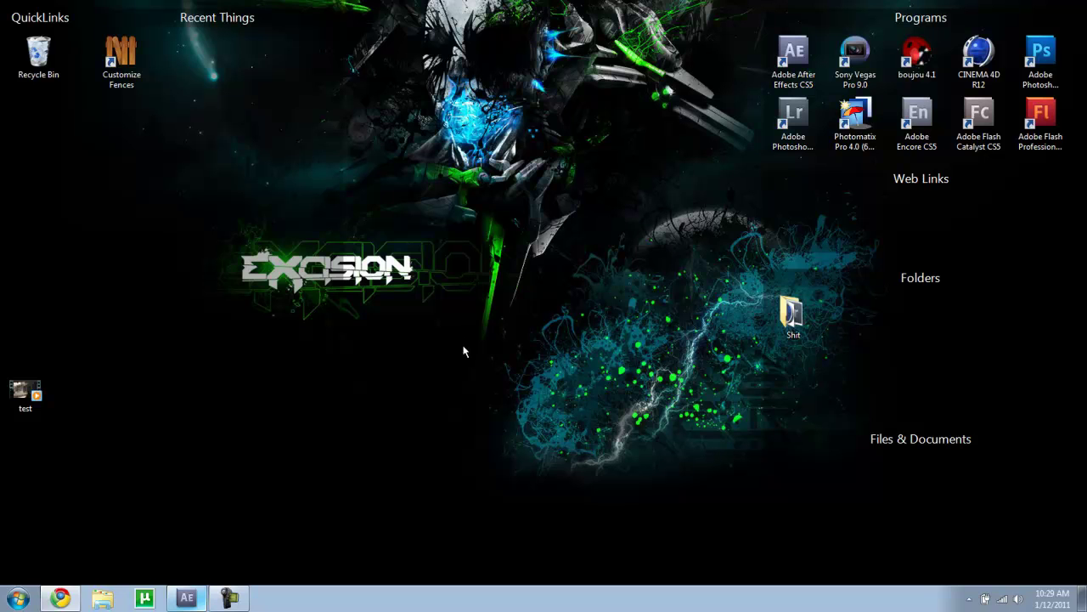